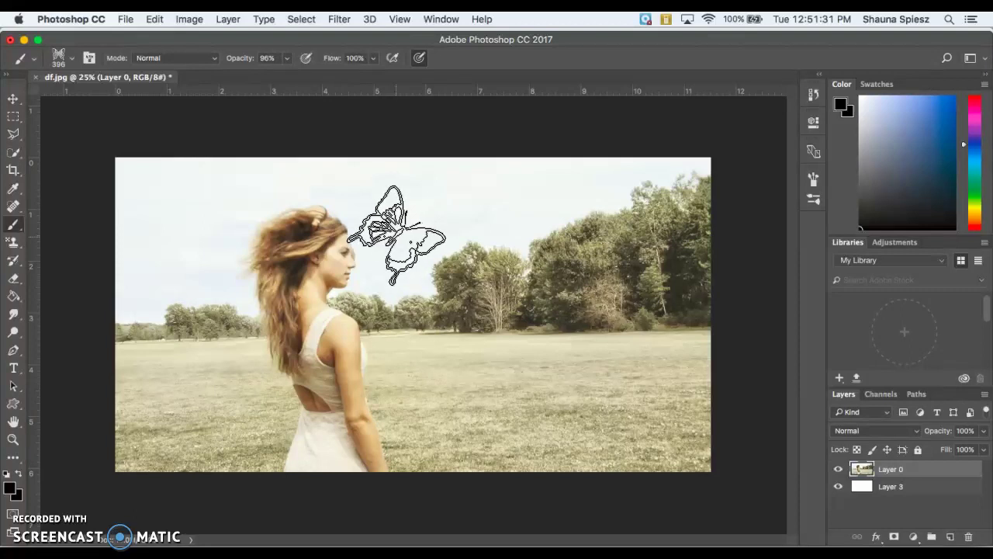
# - Stamp 396 px butterflies across the sky, trees and field on both sides of the girl
pyautogui.click(396, 235)
pyautogui.click(501, 217)
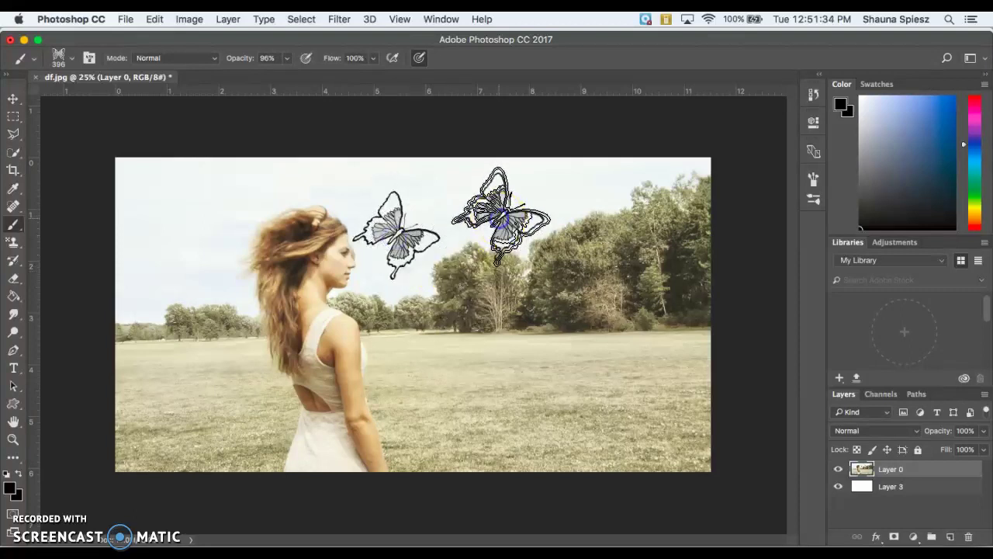
pyautogui.click(471, 349)
pyautogui.click(443, 370)
pyautogui.click(529, 349)
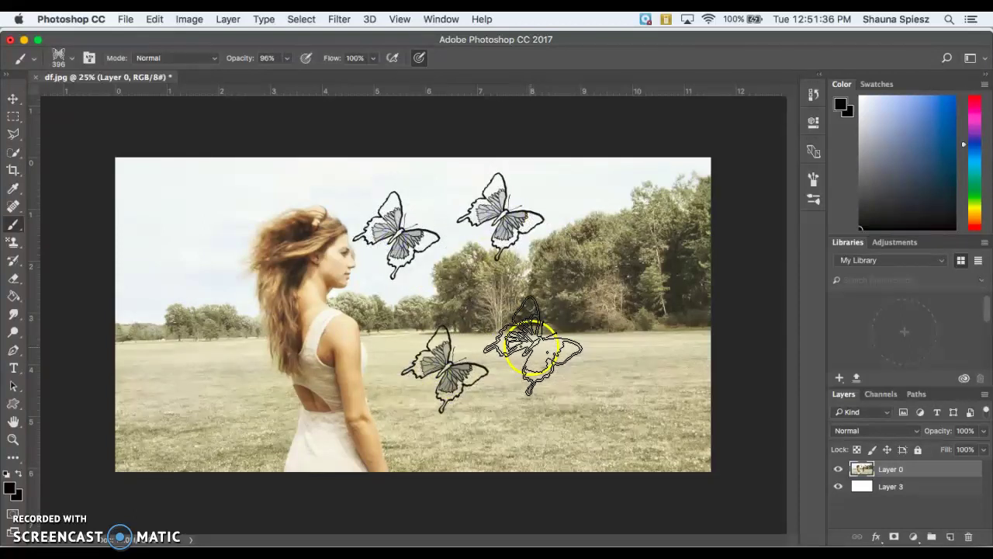
pyautogui.click(638, 325)
pyautogui.click(599, 409)
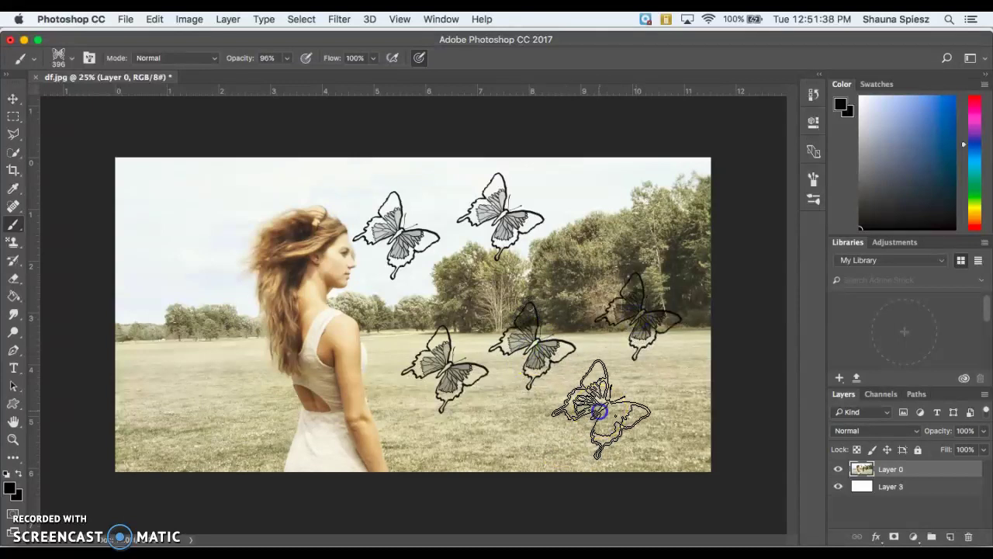
pyautogui.click(592, 198)
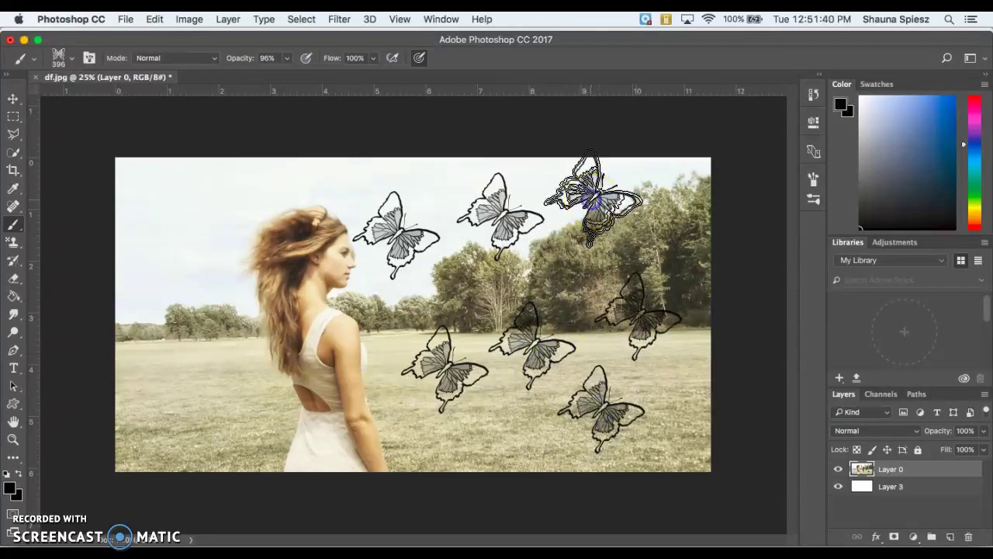
pyautogui.click(200, 306)
pyautogui.click(214, 208)
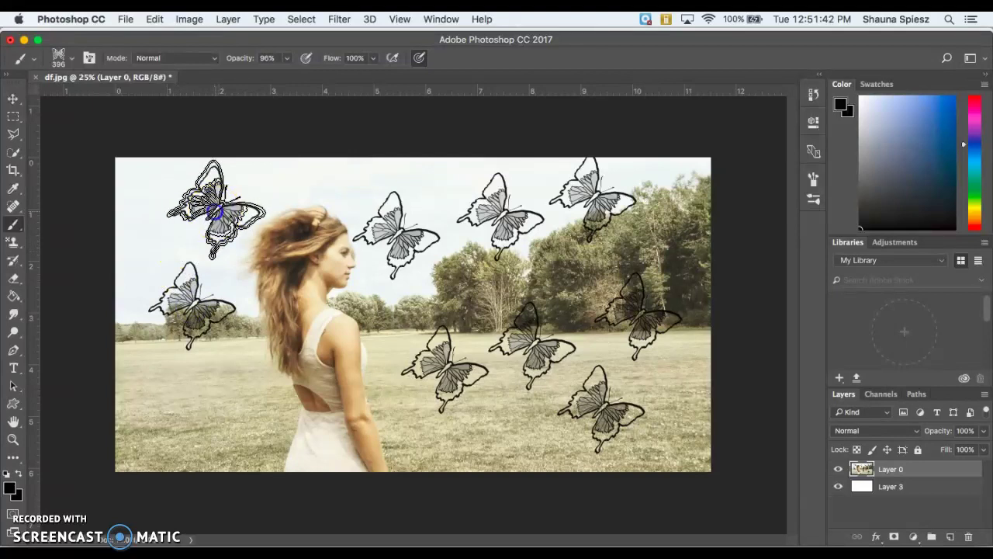
pyautogui.click(218, 409)
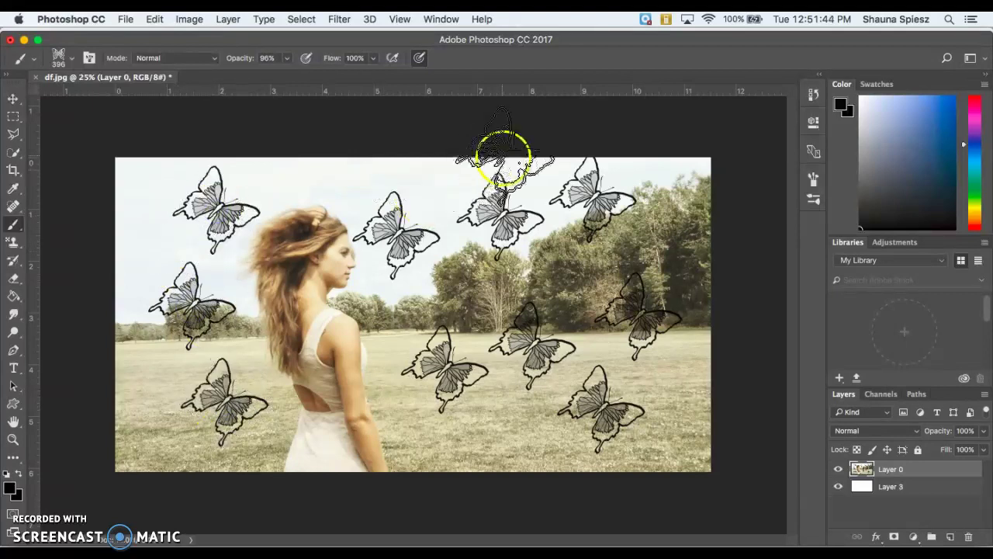
# - Stamp more butterflies over the girl's dress, shoulder and hair, and along the left edge
pyautogui.click(314, 421)
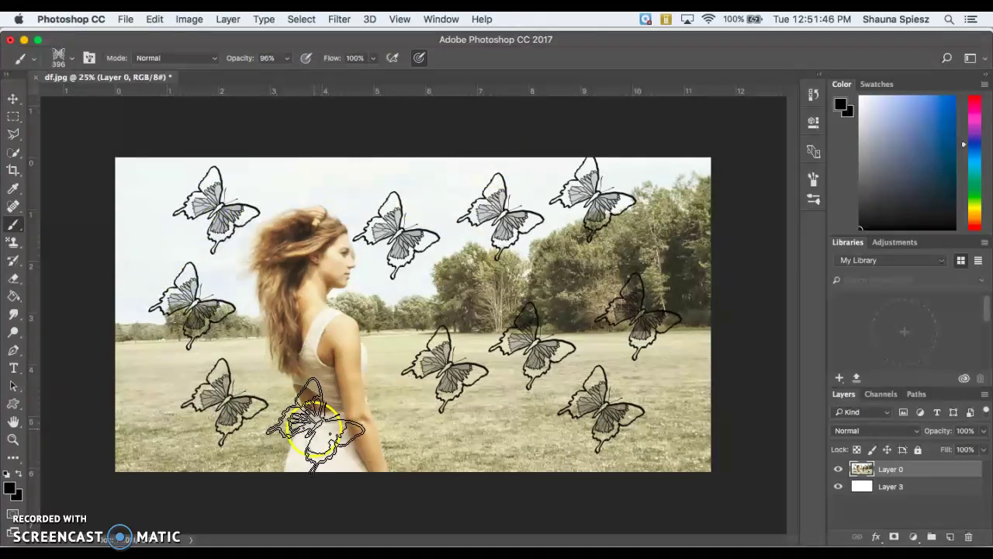
pyautogui.click(427, 431)
pyautogui.click(398, 412)
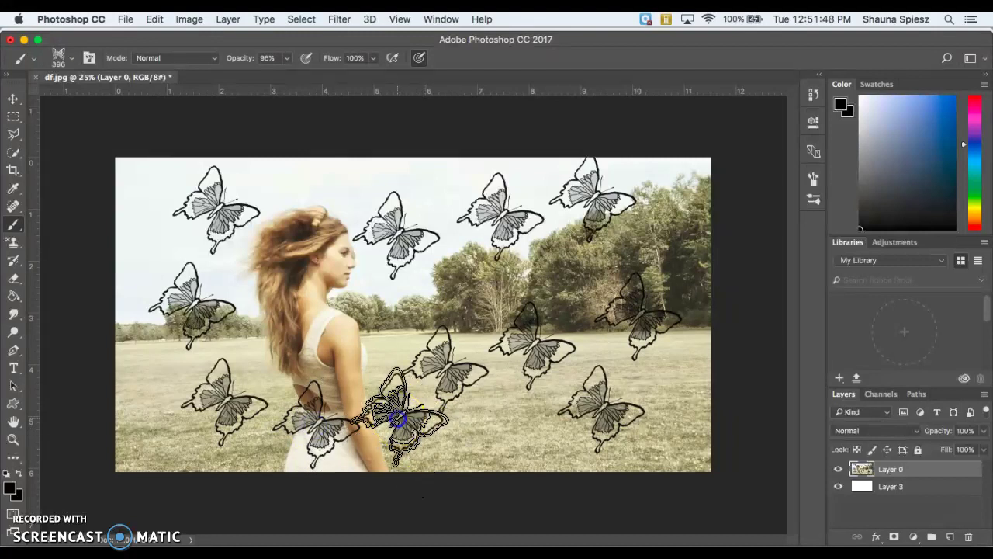
pyautogui.click(375, 314)
pyautogui.click(244, 337)
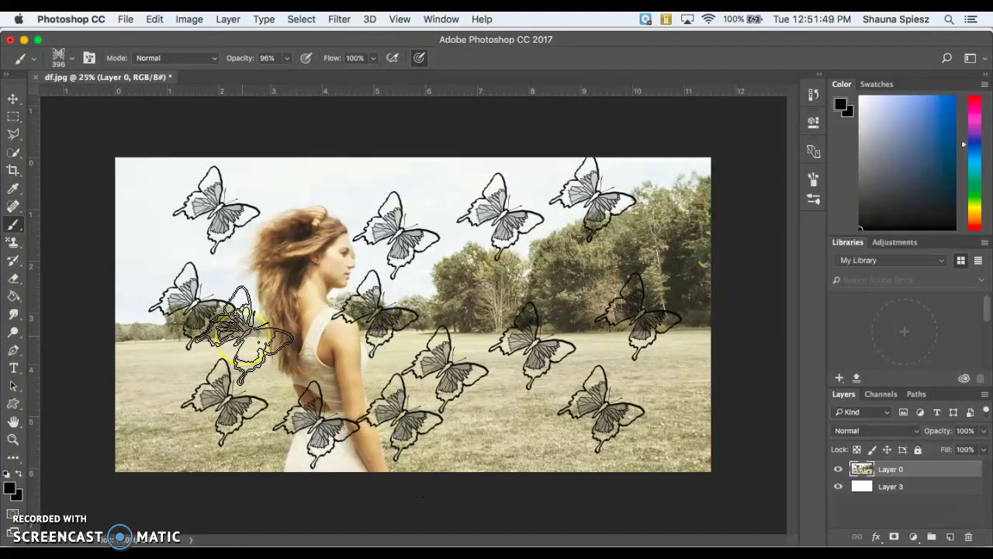
pyautogui.click(302, 180)
pyautogui.click(267, 311)
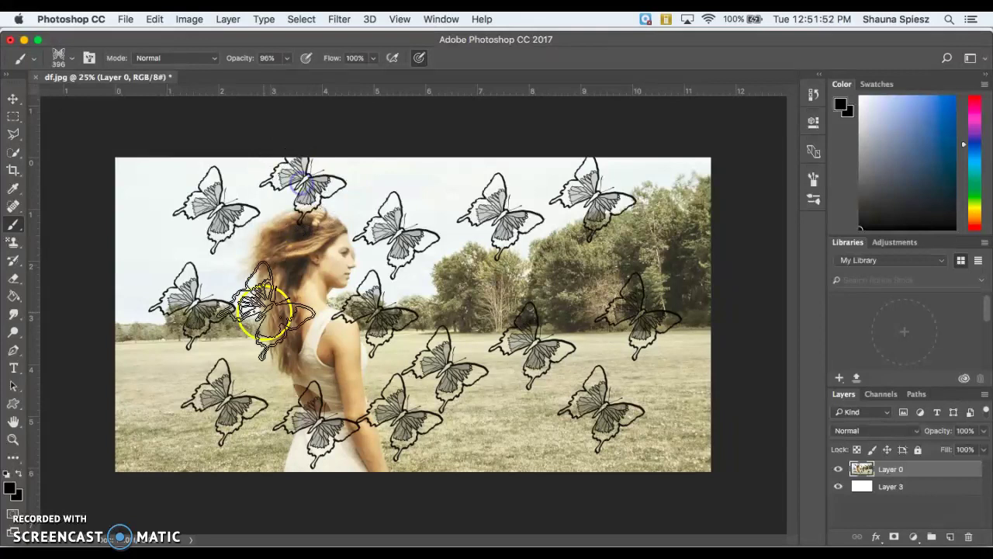
pyautogui.click(267, 310)
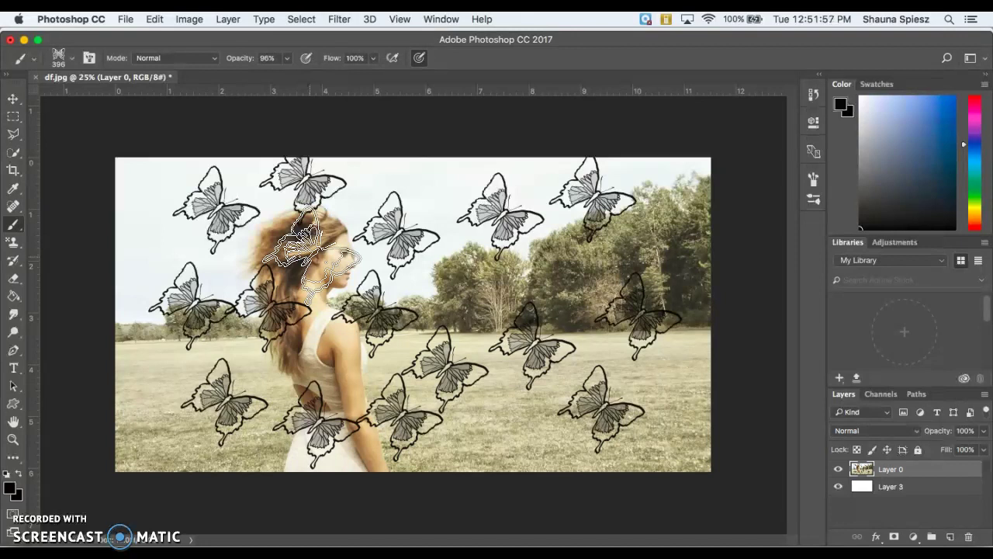
pyautogui.click(144, 432)
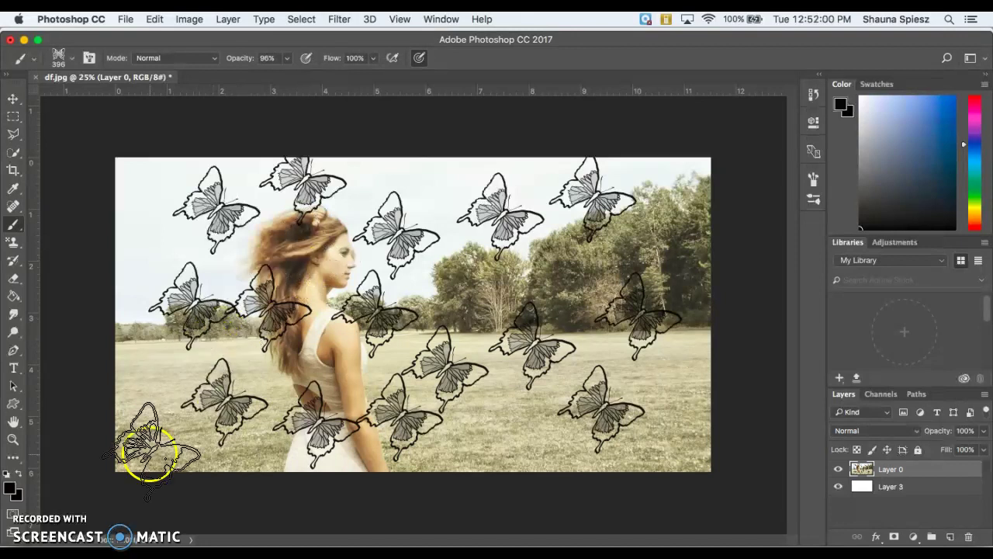
pyautogui.click(164, 360)
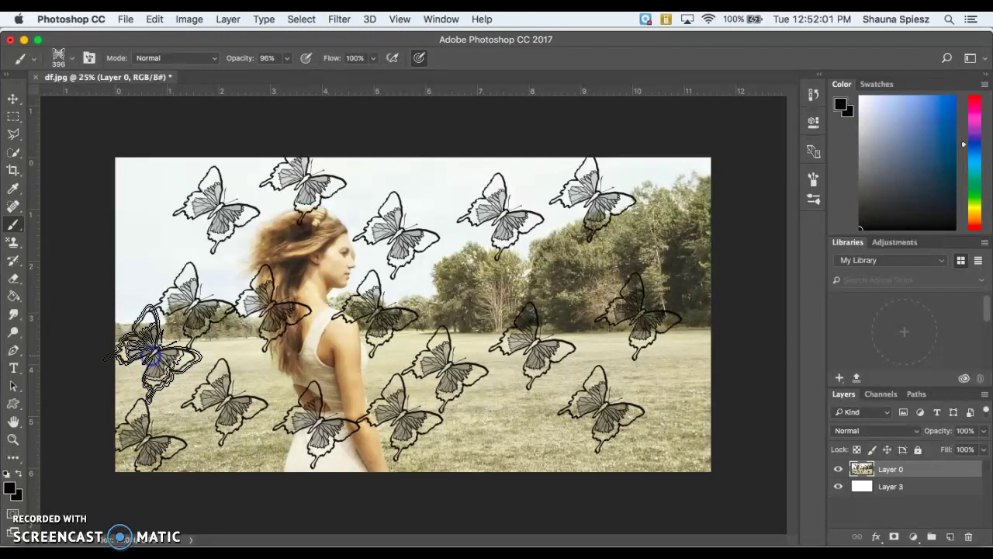
pyautogui.click(266, 196)
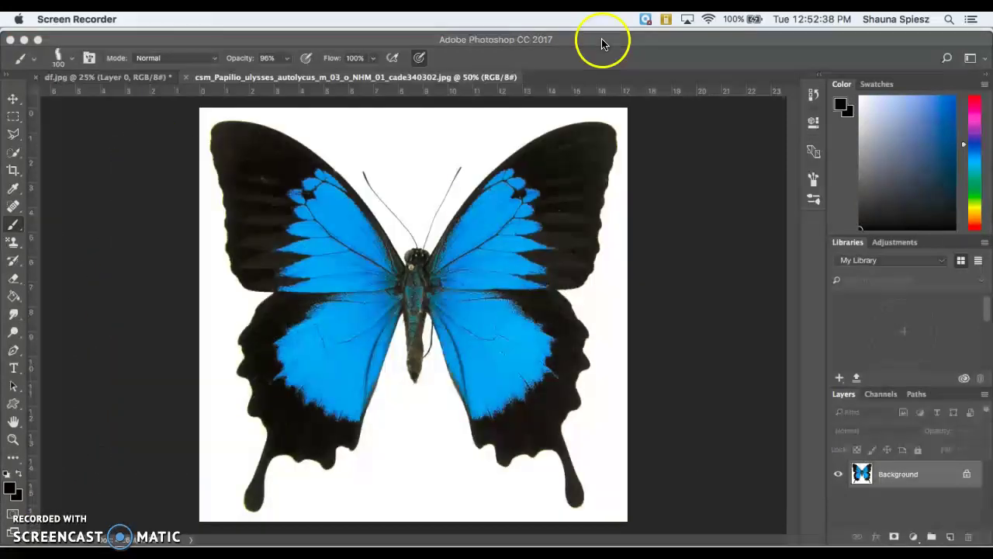
# - Add an empty Layer 1 above the blue butterfly photo's Background layer
pyautogui.click(603, 39)
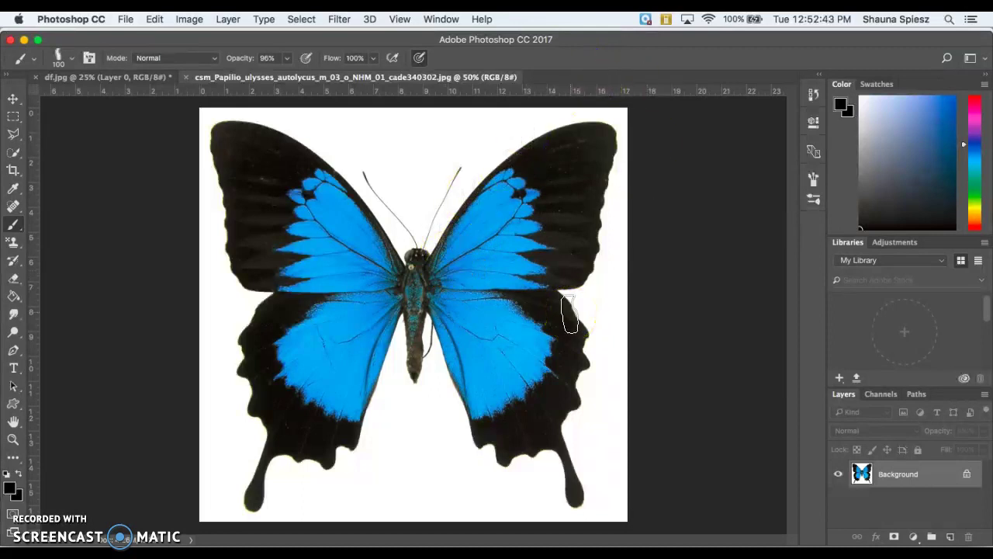
pyautogui.click(951, 536)
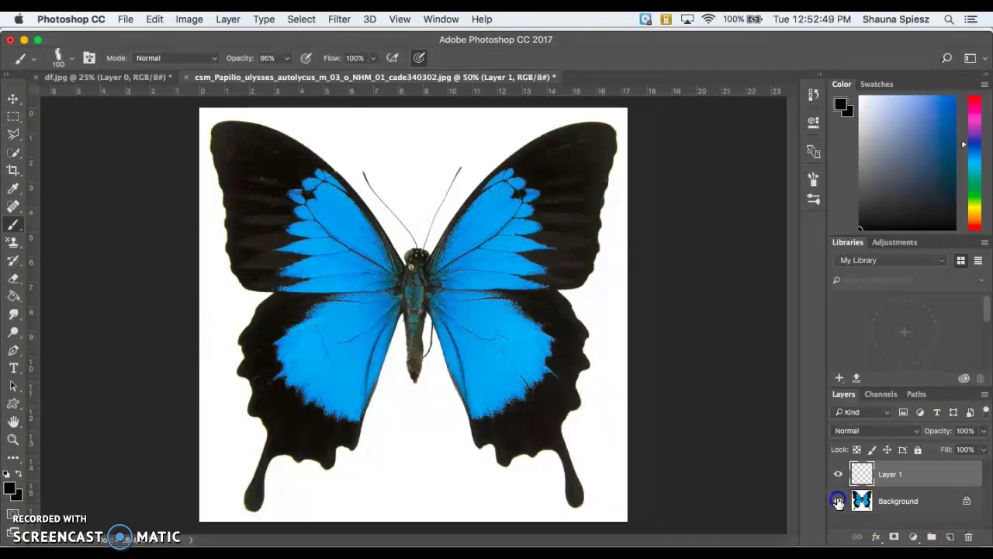
pyautogui.click(838, 500)
pyautogui.click(838, 500)
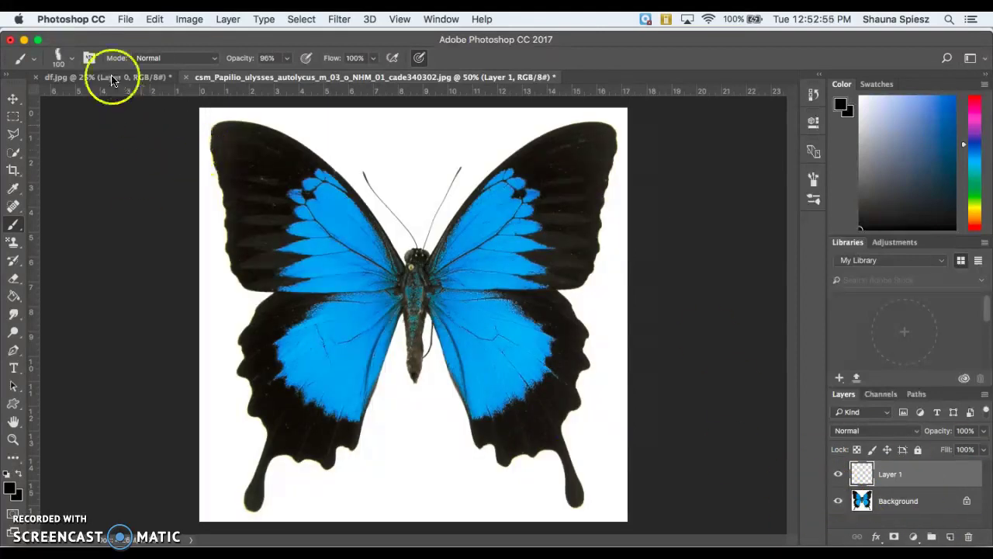
# - Choose the 100 px round brush preset and size it to 31 px
pyautogui.click(72, 67)
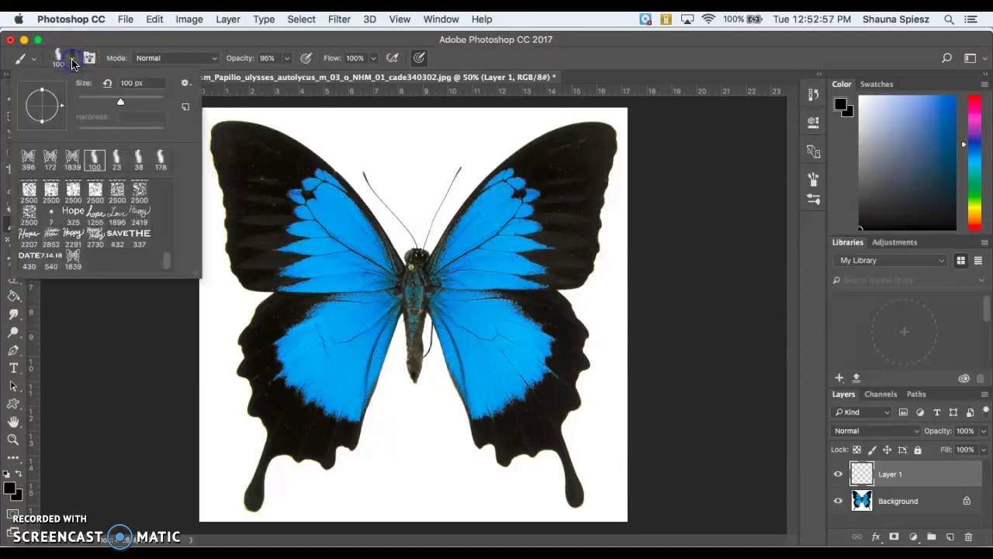
pyautogui.click(96, 164)
pyautogui.click(93, 162)
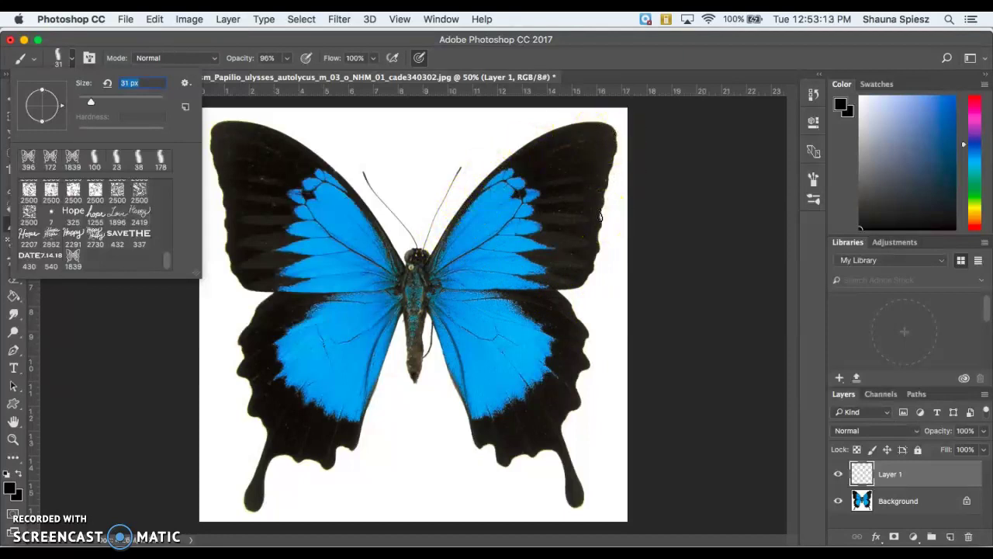
# - Target Layer 1, zoom to 100% on the butterfly, and undo the stray stroke at the wing's top
pyautogui.click(918, 483)
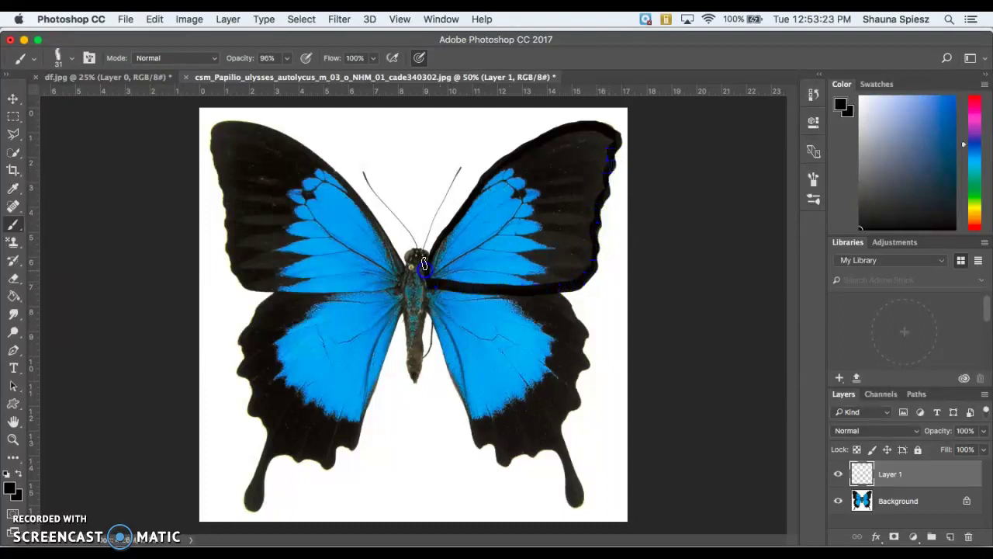
pyautogui.press('super+plus')
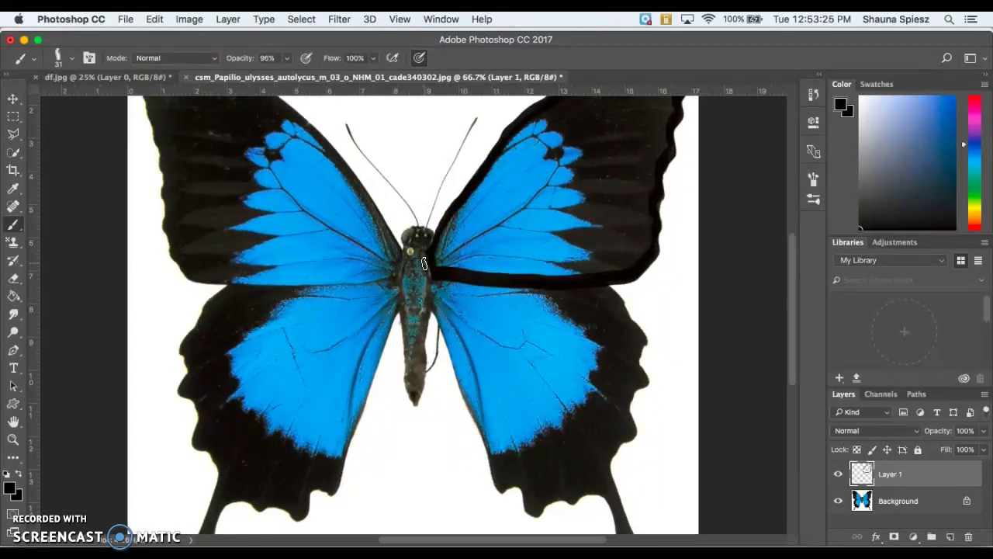
pyautogui.press('super+minus')
pyautogui.press('super+plus')
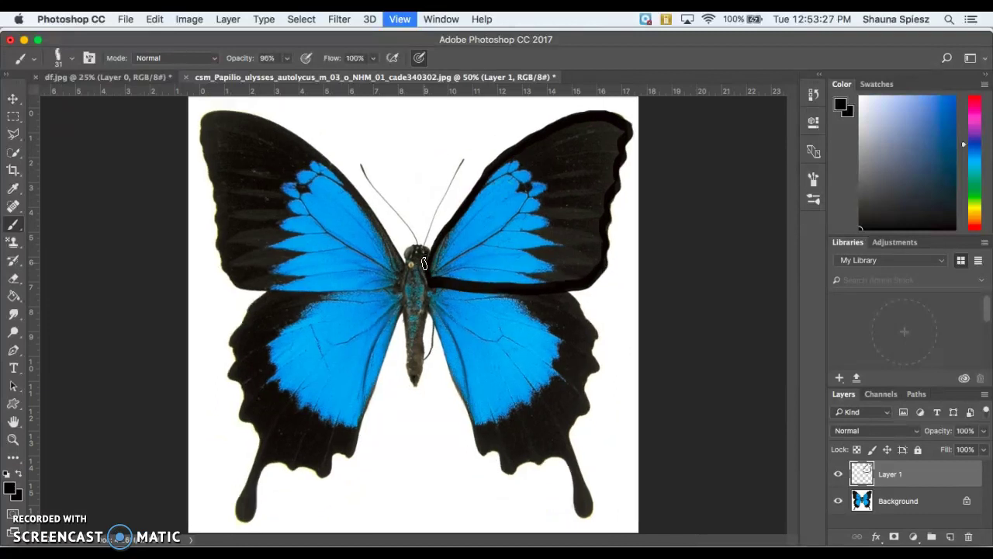
pyautogui.press('super+plus')
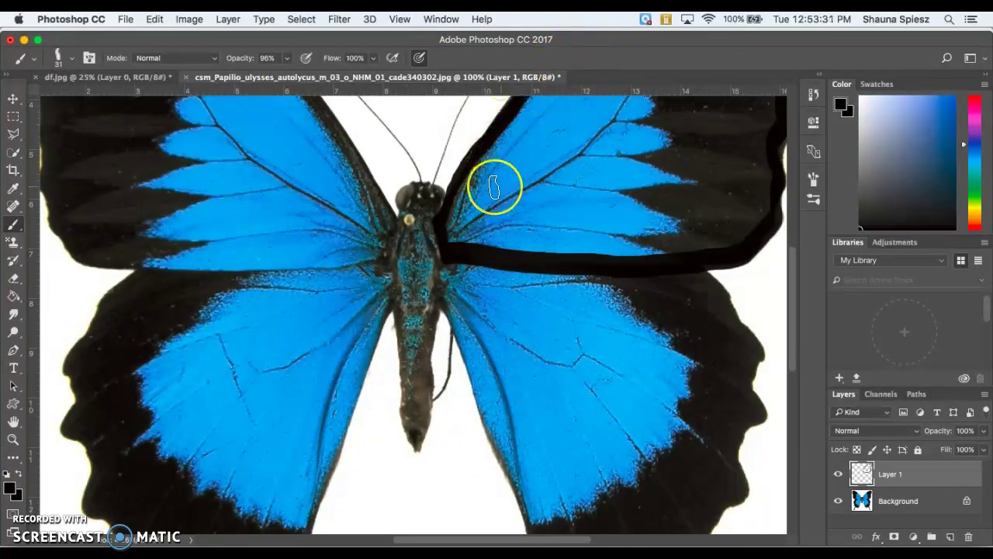
pyautogui.hscroll(3, 494, 187)
pyautogui.scroll(2, 494, 187)
pyautogui.scroll(3, 494, 187)
pyautogui.hscroll(2, 495, 187)
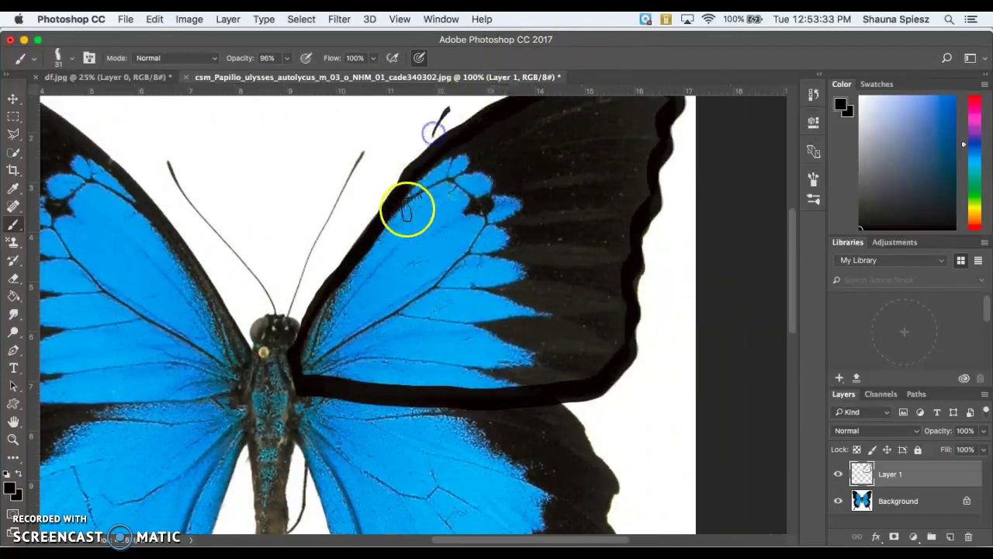
pyautogui.press('super+z')
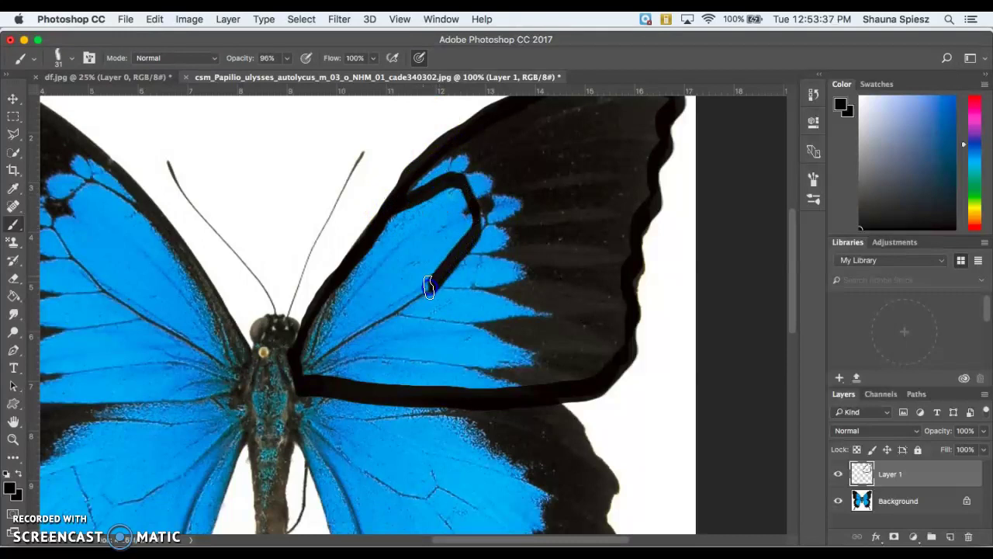
# - Trace black lines along the upper wing's veins and top edge toward the body
pyautogui.moveTo(429, 287); pyautogui.dragTo(302, 377)
pyautogui.moveTo(435, 199)
pyautogui.mouseDown()
pyautogui.moveTo(468, 167)
pyautogui.moveTo(462, 157)
pyautogui.moveTo(394, 193)
pyautogui.mouseUp()
pyautogui.moveTo(470, 164); pyautogui.dragTo(467, 180)
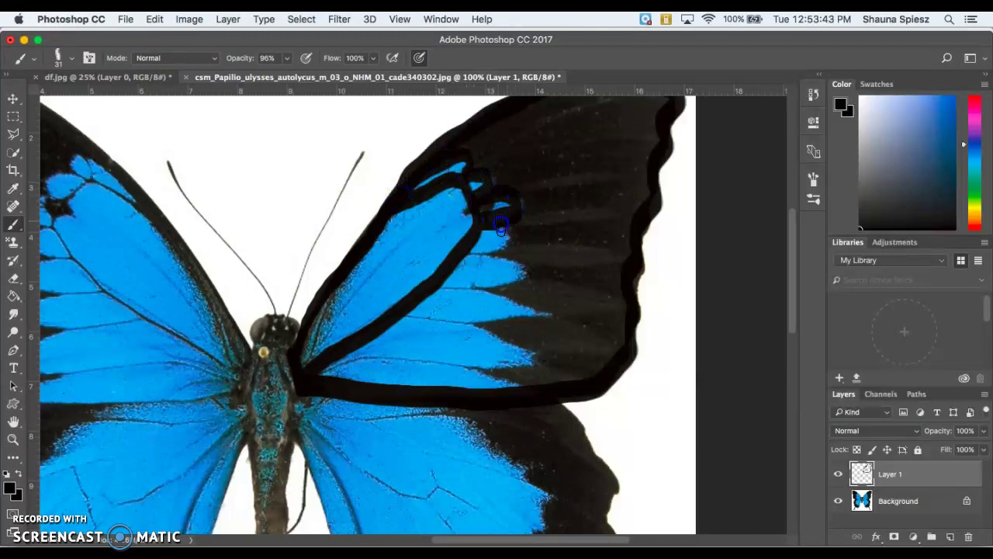
pyautogui.moveTo(518, 266)
pyautogui.mouseDown()
pyautogui.moveTo(430, 295)
pyautogui.moveTo(476, 293)
pyautogui.moveTo(540, 311)
pyautogui.moveTo(404, 319)
pyautogui.moveTo(535, 350)
pyautogui.moveTo(520, 361)
pyautogui.moveTo(417, 357)
pyautogui.moveTo(318, 382)
pyautogui.mouseUp()
pyautogui.moveTo(455, 350)
pyautogui.mouseDown()
pyautogui.moveTo(499, 366)
pyautogui.moveTo(485, 371)
pyautogui.moveTo(512, 357)
pyautogui.moveTo(502, 343)
pyautogui.moveTo(488, 355)
pyautogui.moveTo(488, 338)
pyautogui.moveTo(486, 353)
pyautogui.moveTo(514, 377)
pyautogui.mouseUp()
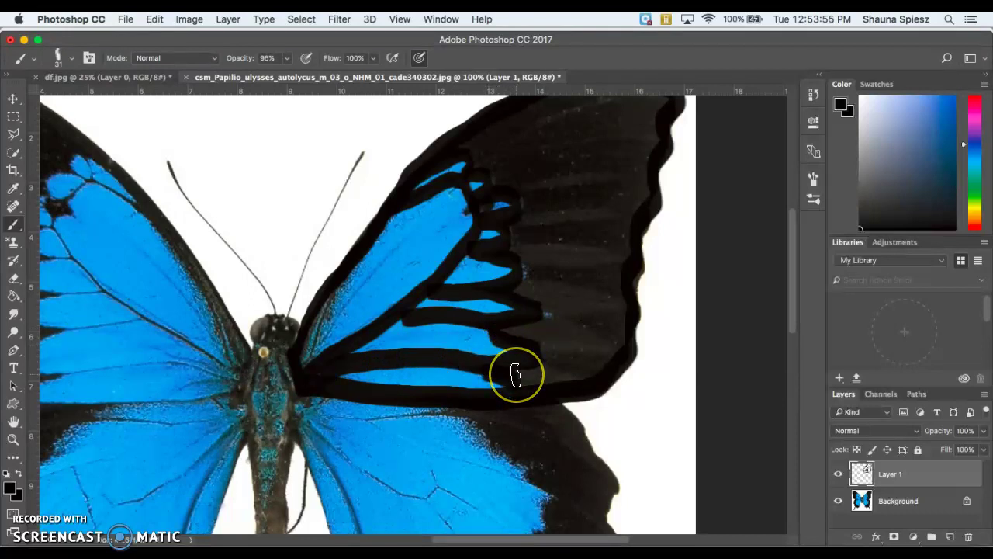
# - Outline the lower wing's outer edge, tail and inner edge in black
pyautogui.scroll(-5, 515, 377)
pyautogui.moveTo(604, 177)
pyautogui.mouseDown()
pyautogui.moveTo(581, 208)
pyautogui.moveTo(617, 231)
pyautogui.mouseUp()
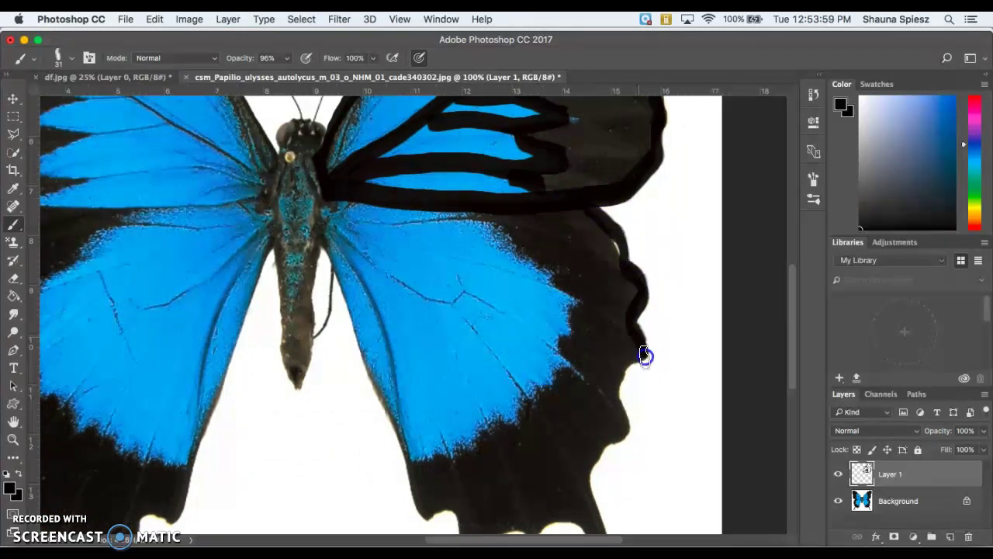
pyautogui.scroll(-2, 603, 451)
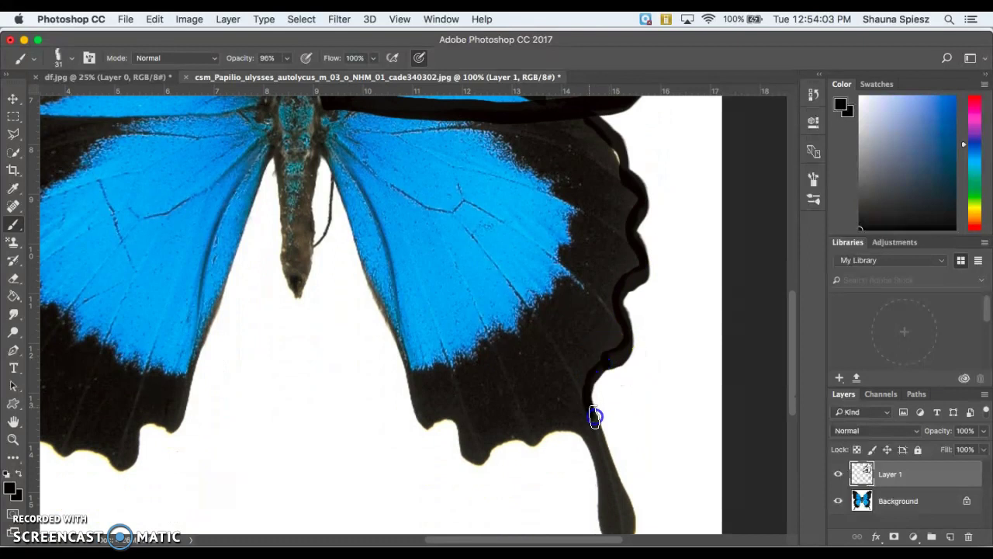
pyautogui.moveTo(594, 417); pyautogui.dragTo(626, 473)
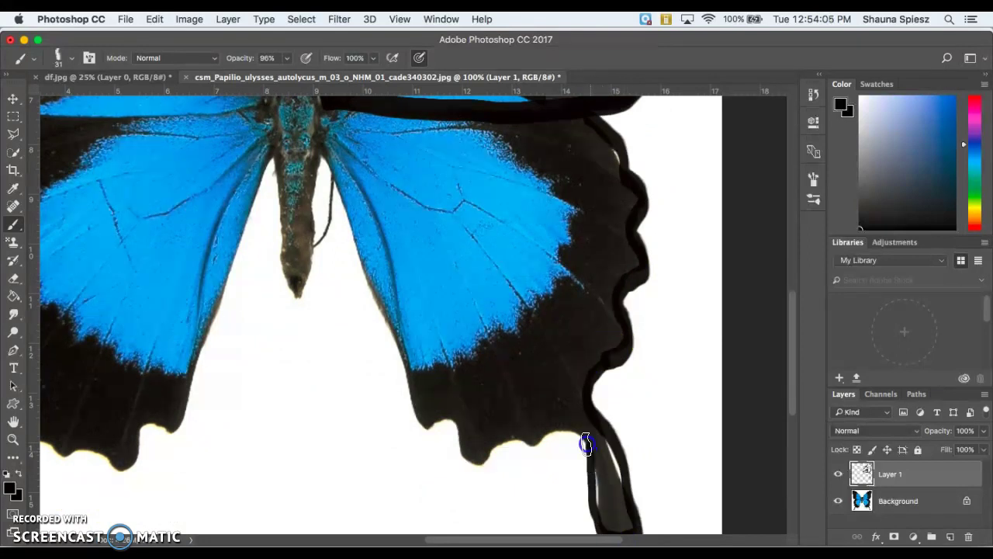
pyautogui.moveTo(550, 443); pyautogui.dragTo(506, 443)
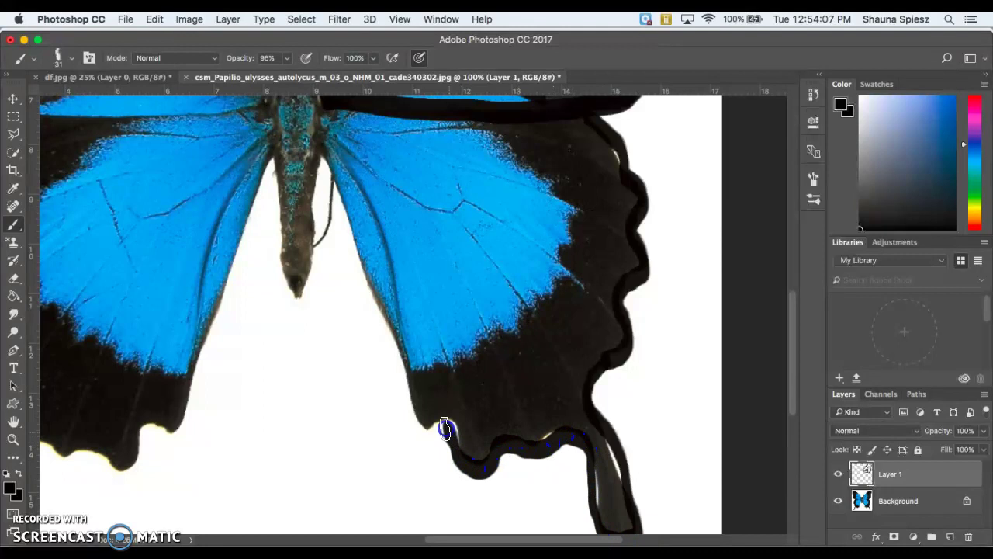
pyautogui.moveTo(396, 334); pyautogui.dragTo(331, 180)
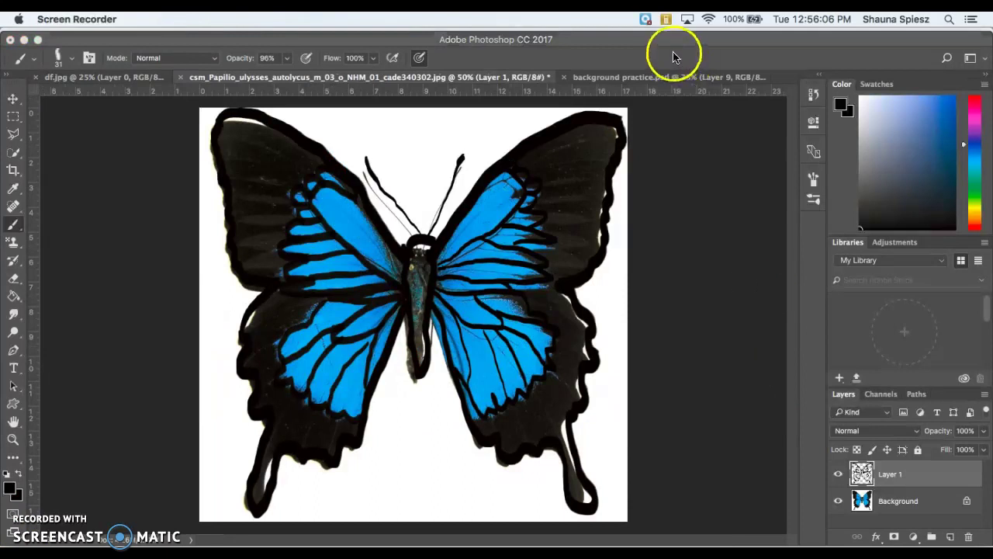
# - Hide the Background photo layer so only Layer 1's black outlines remain visible
pyautogui.click(673, 55)
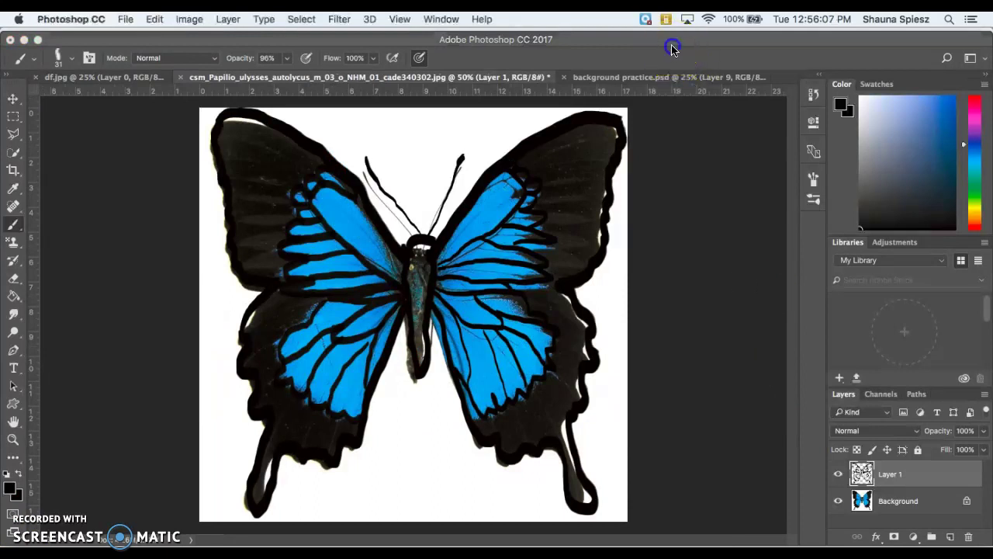
pyautogui.click(764, 353)
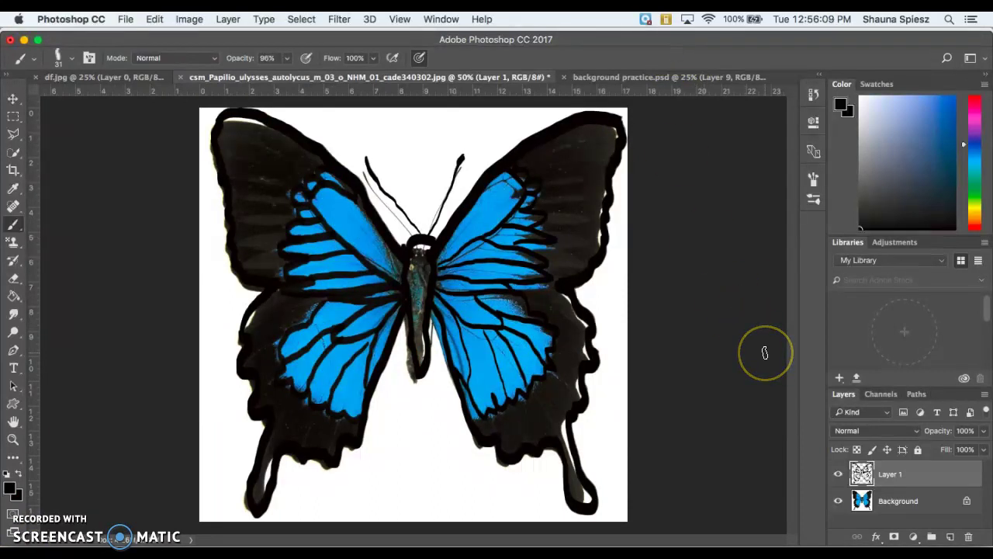
pyautogui.click(838, 502)
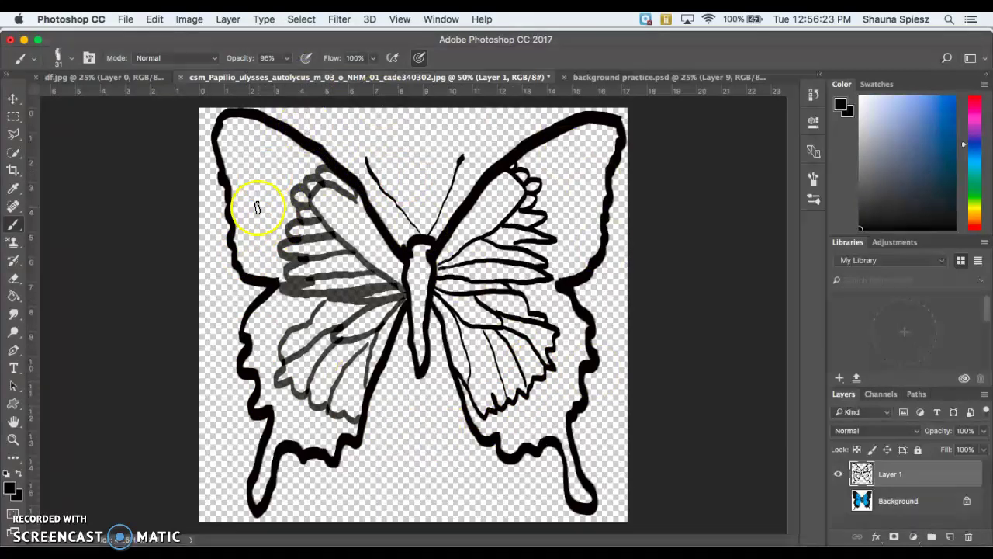
# - Define the outline drawing as a brush preset named 'butterfly stamp'
pyautogui.click(154, 19)
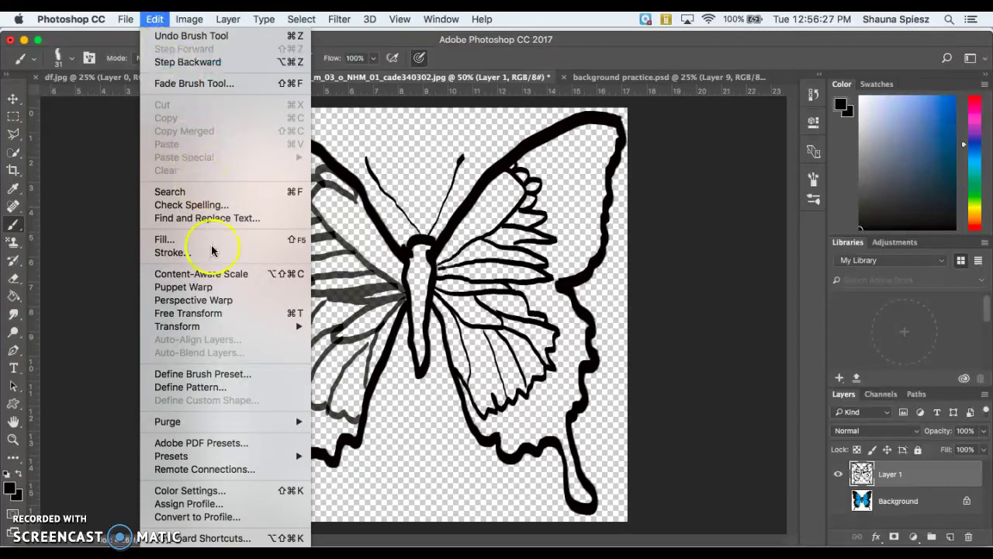
pyautogui.click(210, 373)
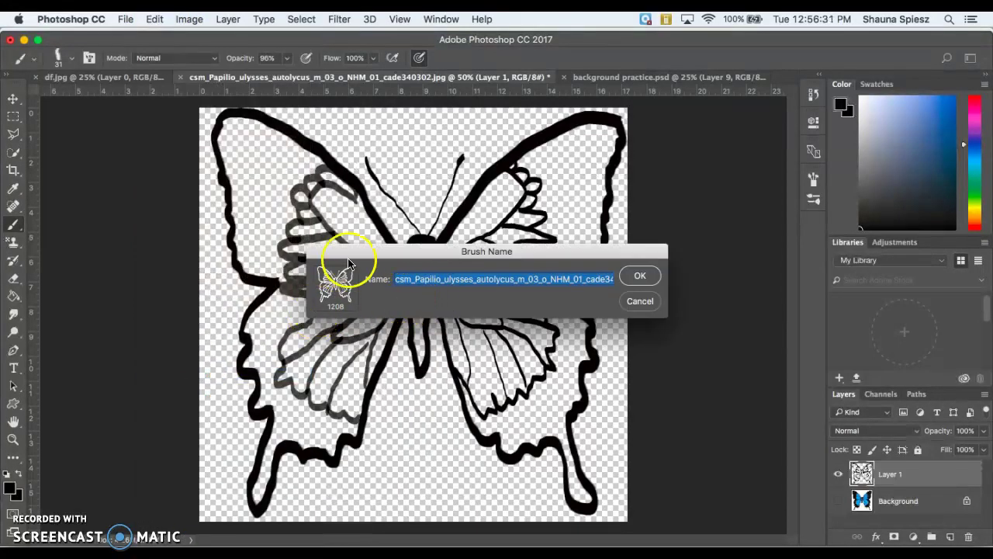
pyautogui.press('BackSpace')
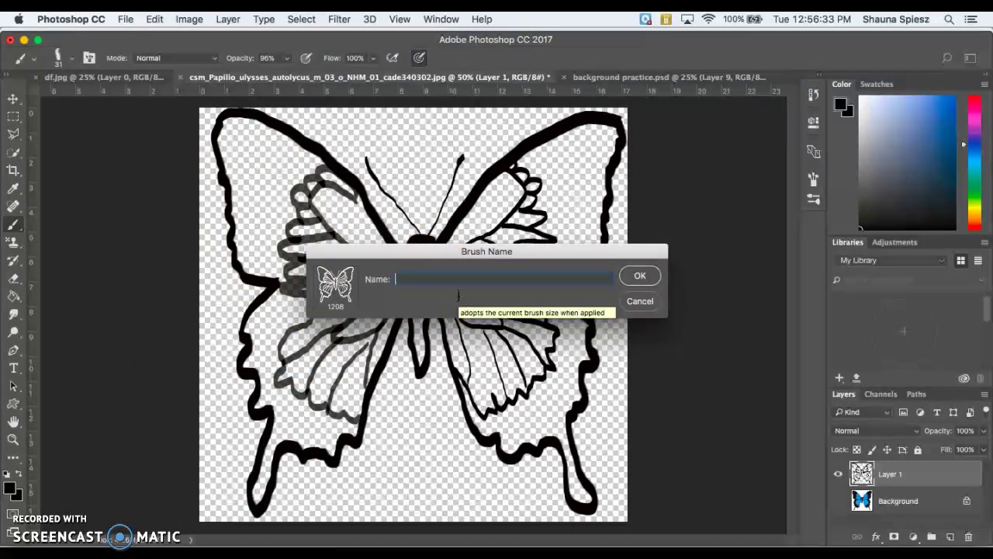
pyautogui.write('butterfly stamp')
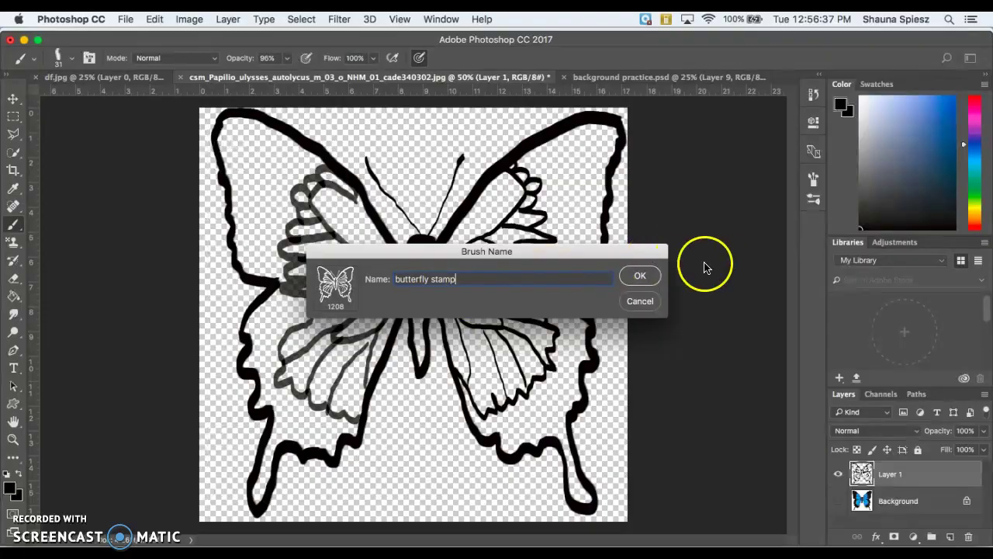
pyautogui.click(638, 276)
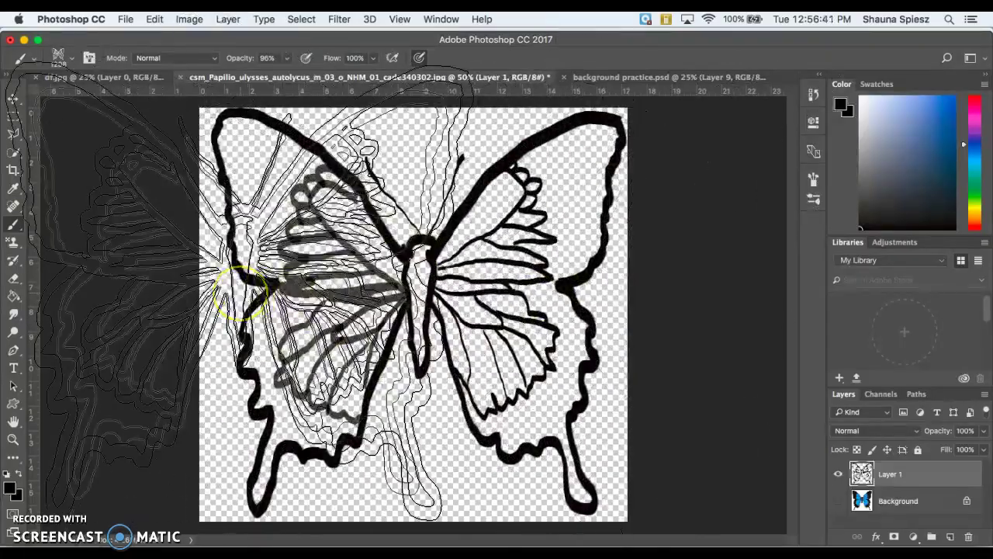
# - Test the butterfly brush, undo the oversized stamps, and shrink the brush to 70 px
pyautogui.moveTo(221, 278)
pyautogui.mouseDown()
pyautogui.moveTo(388, 295)
pyautogui.moveTo(543, 343)
pyautogui.moveTo(437, 328)
pyautogui.moveTo(332, 335)
pyautogui.moveTo(472, 277)
pyautogui.mouseUp()
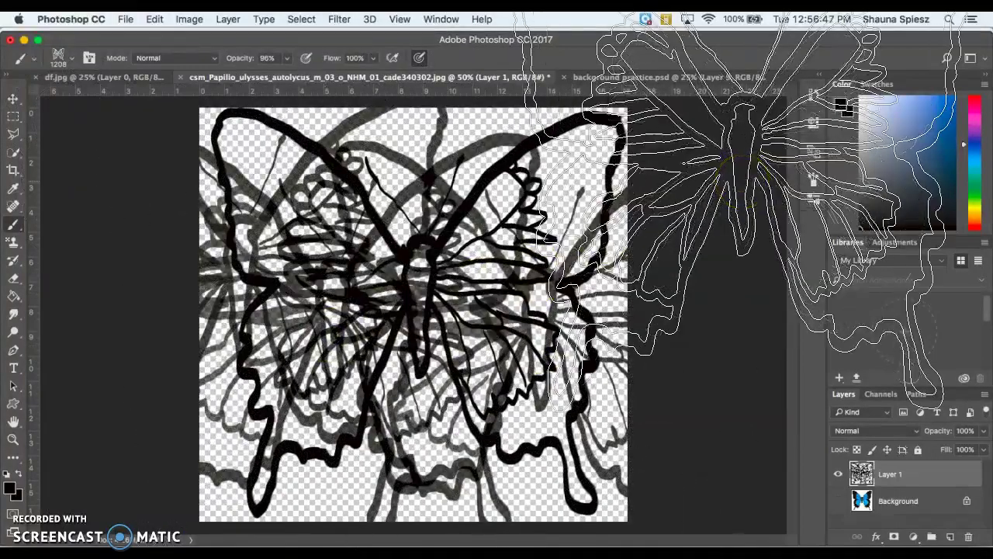
pyautogui.press('super+z')
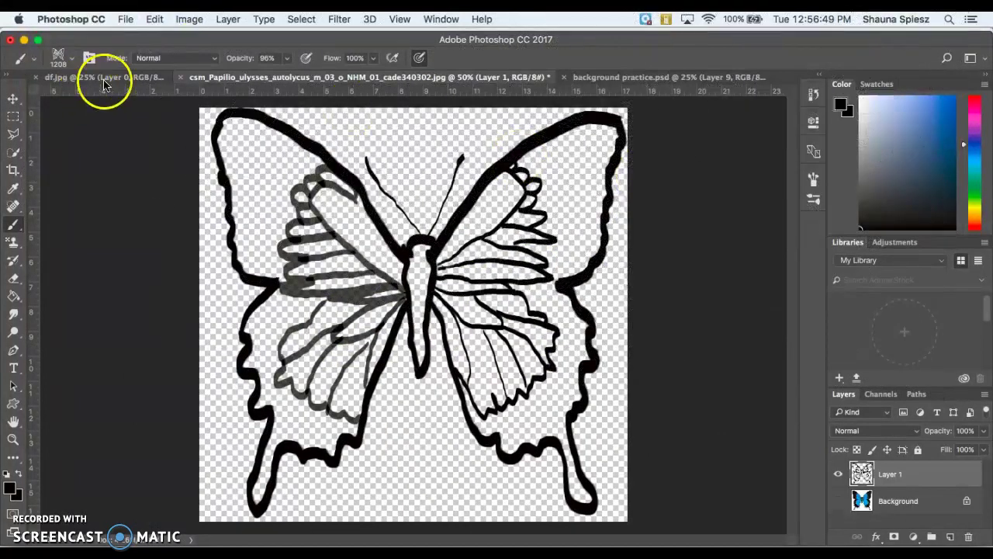
pyautogui.click(72, 58)
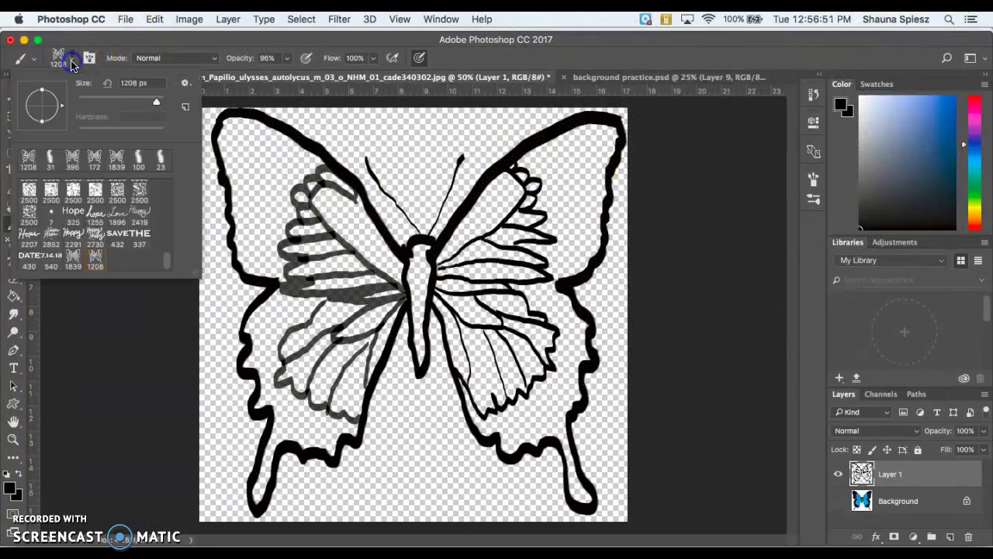
pyautogui.click(115, 97)
pyautogui.moveTo(108, 101); pyautogui.dragTo(107, 101)
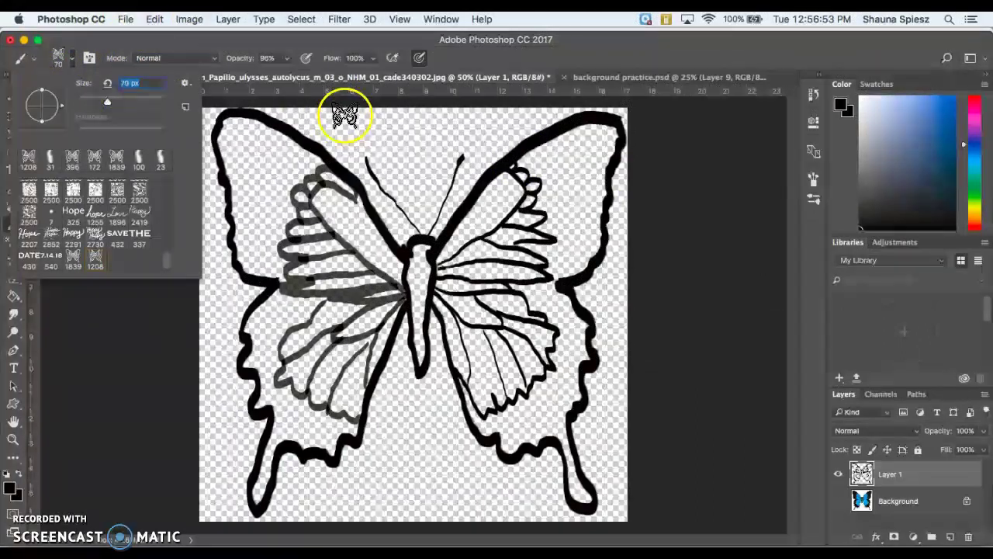
# - Stamp several 70 px test butterflies along the top of the canvas
pyautogui.click(343, 133)
pyautogui.moveTo(343, 134); pyautogui.dragTo(430, 138)
pyautogui.click(413, 168)
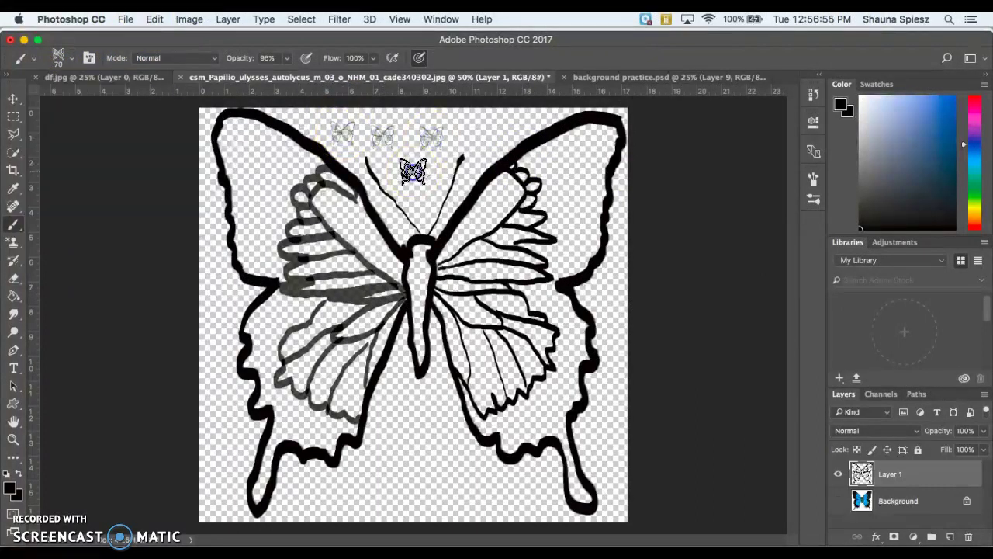
pyautogui.click(454, 142)
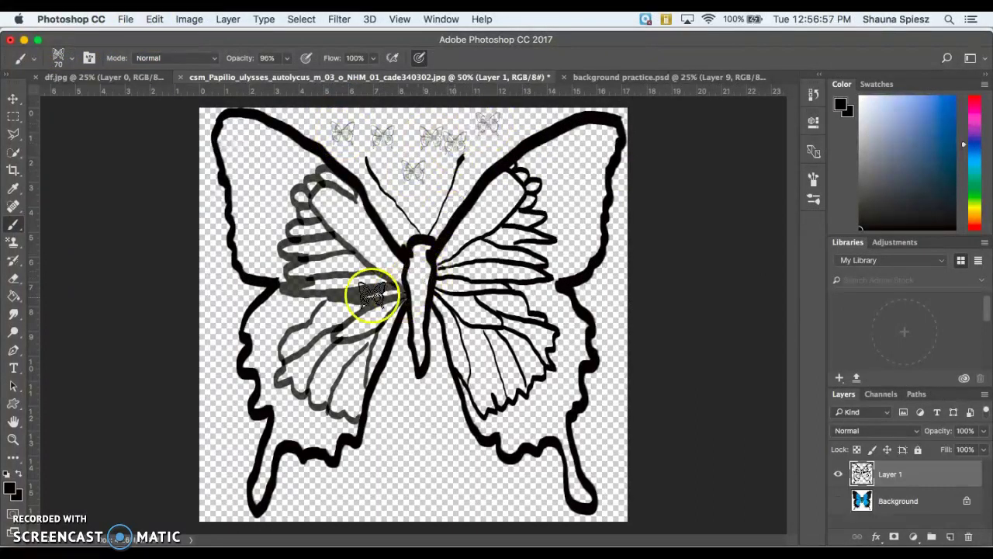
# - Lower the brush opacity, stamp fainter test butterflies, then switch to df.jpg
pyautogui.click(286, 57)
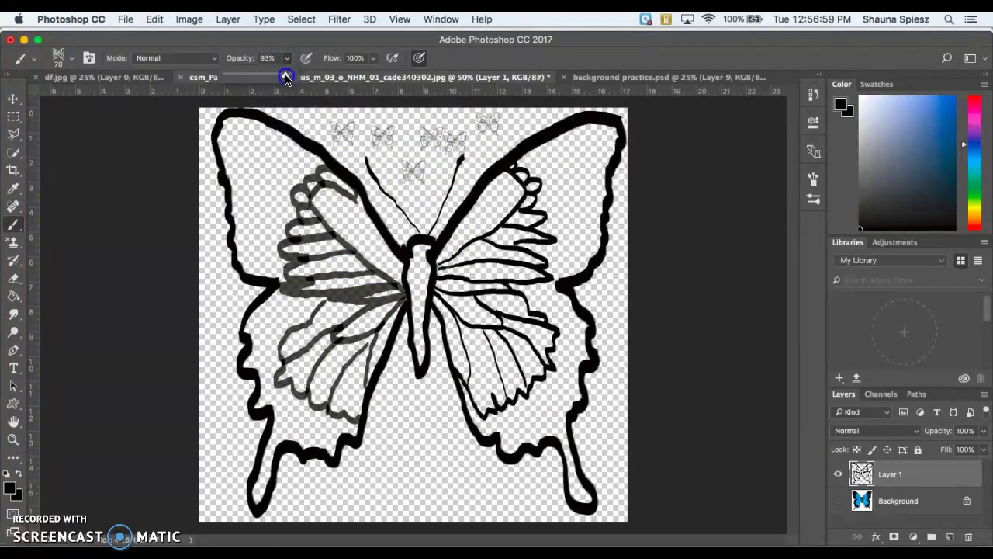
pyautogui.click(434, 437)
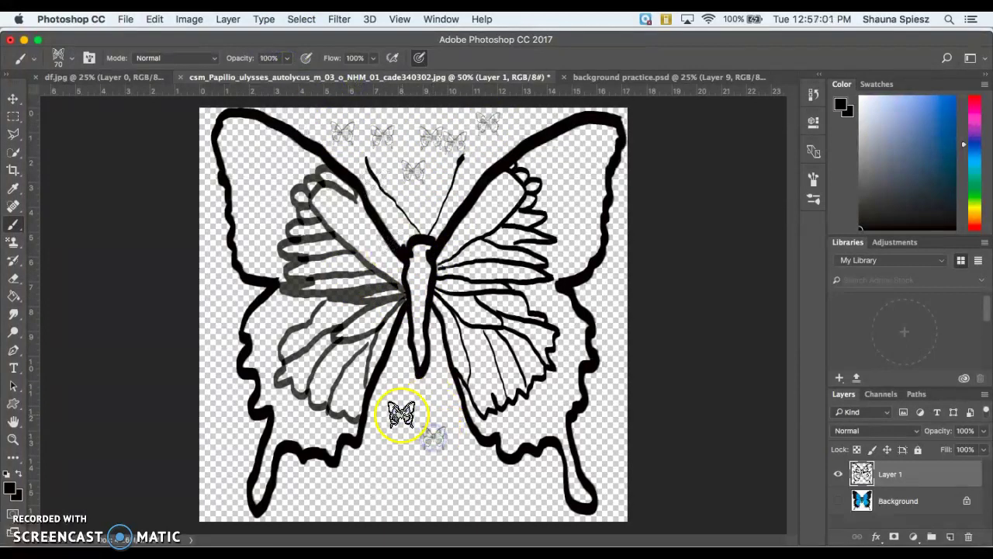
pyautogui.click(401, 414)
pyautogui.click(432, 401)
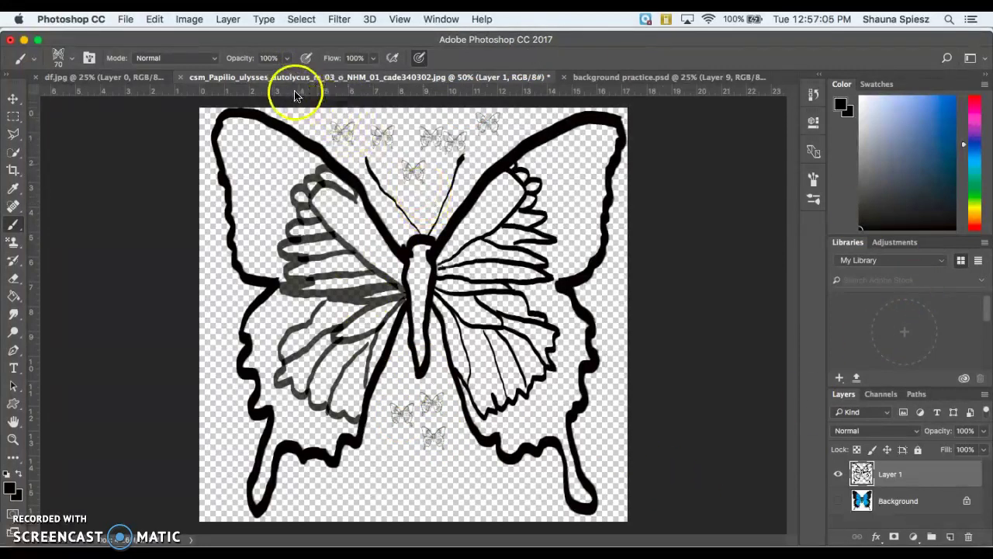
pyautogui.click(81, 77)
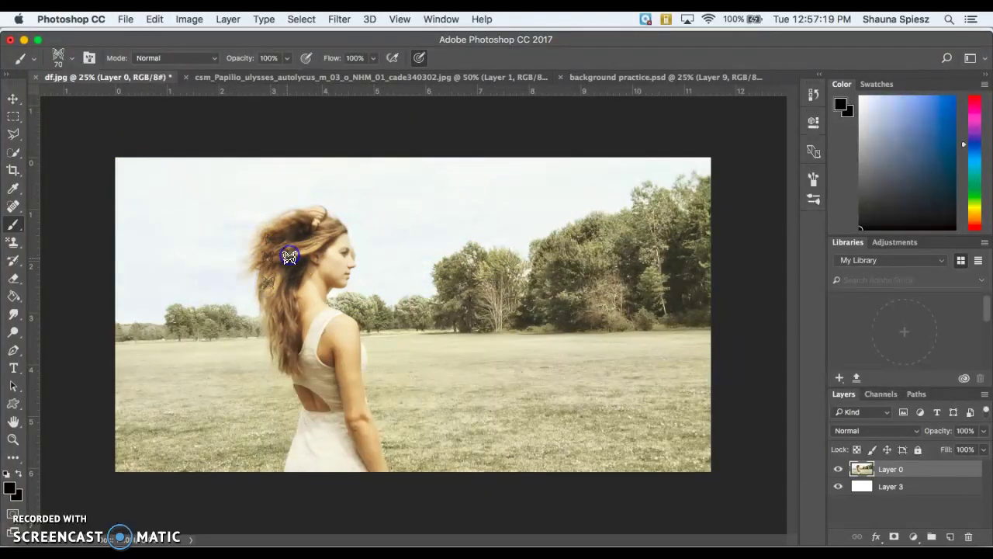
# - Stamp small butterflies in the girl's hair, then enlarge the brush to 95 px and stamp another
pyautogui.moveTo(280, 268); pyautogui.dragTo(275, 309)
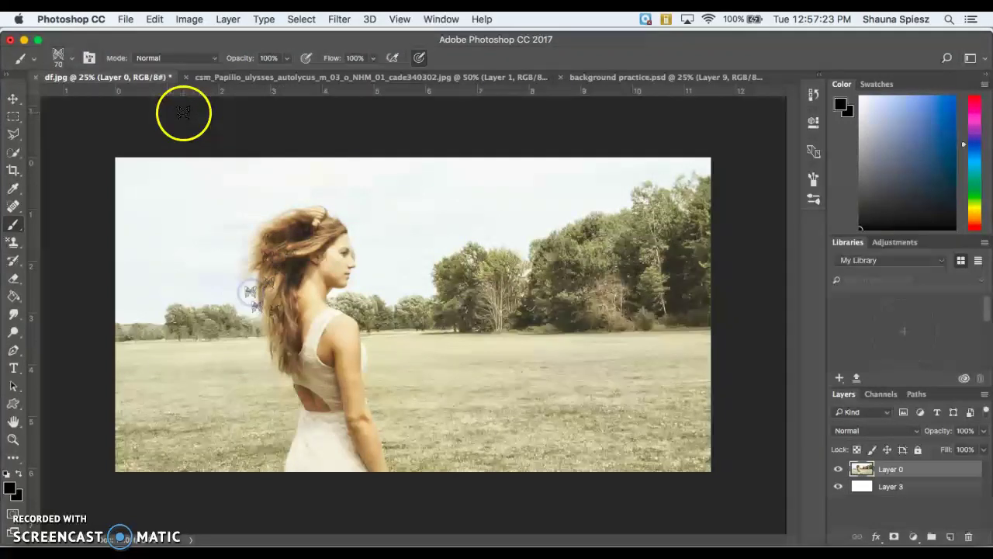
pyautogui.moveTo(184, 111)
pyautogui.mouseDown()
pyautogui.moveTo(244, 215)
pyautogui.moveTo(251, 265)
pyautogui.mouseUp()
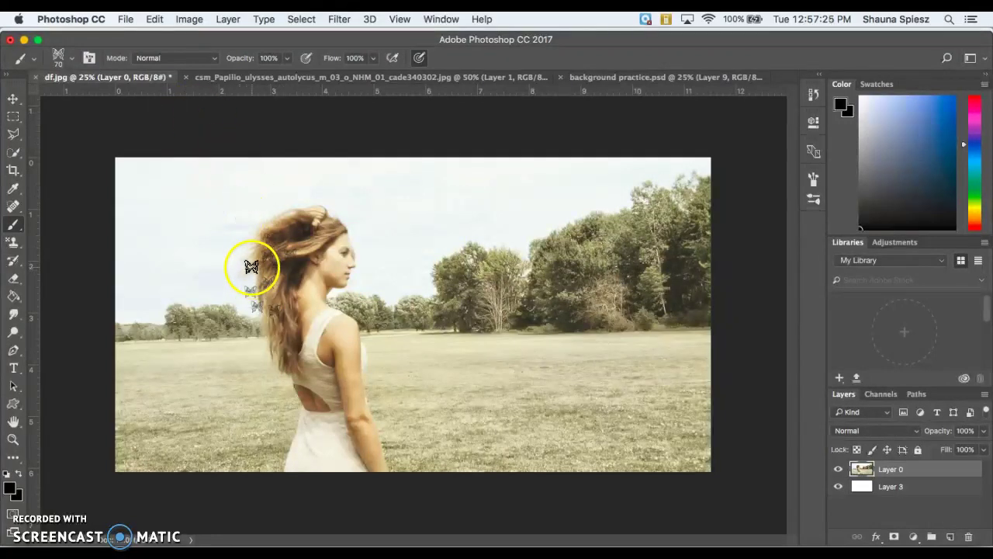
pyautogui.click(251, 267)
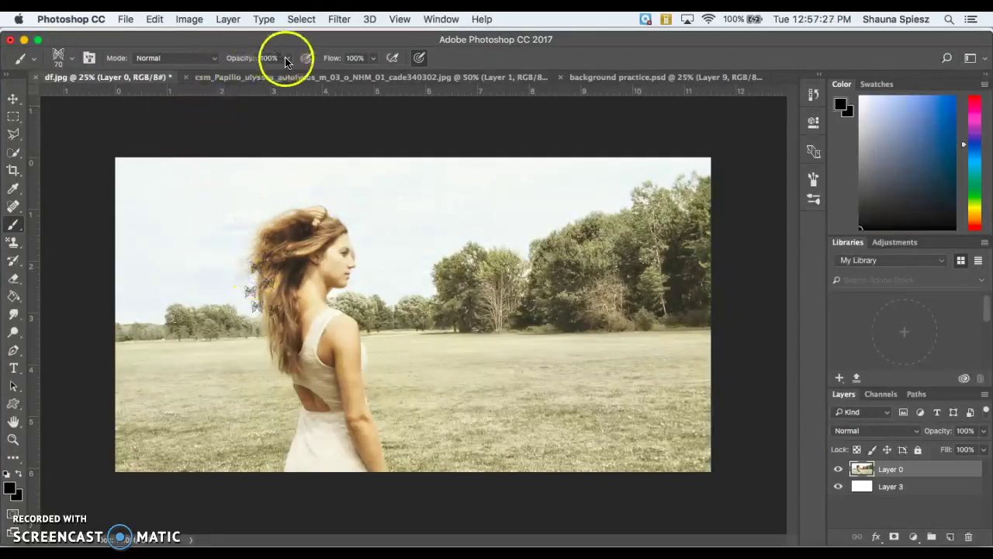
pyautogui.click(70, 58)
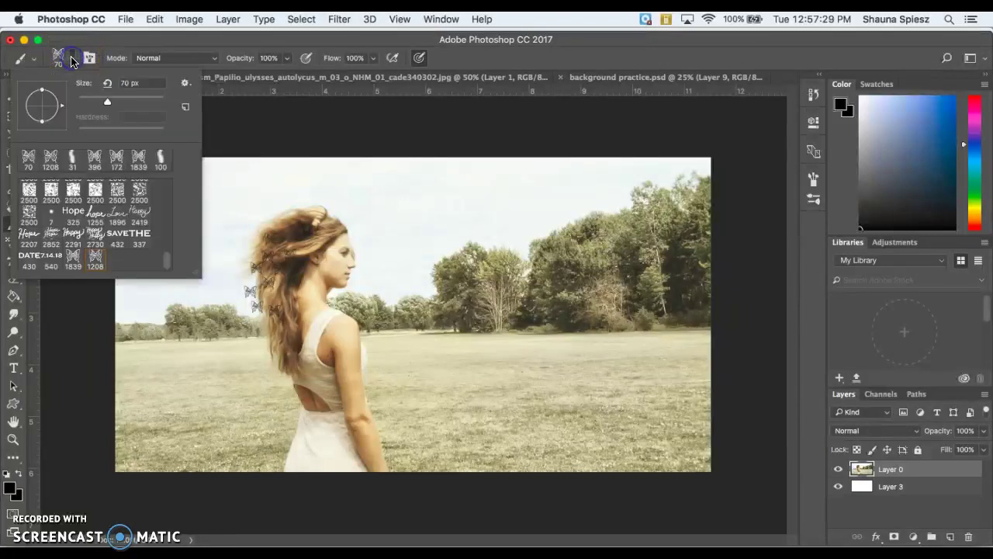
pyautogui.moveTo(121, 94); pyautogui.dragTo(124, 98)
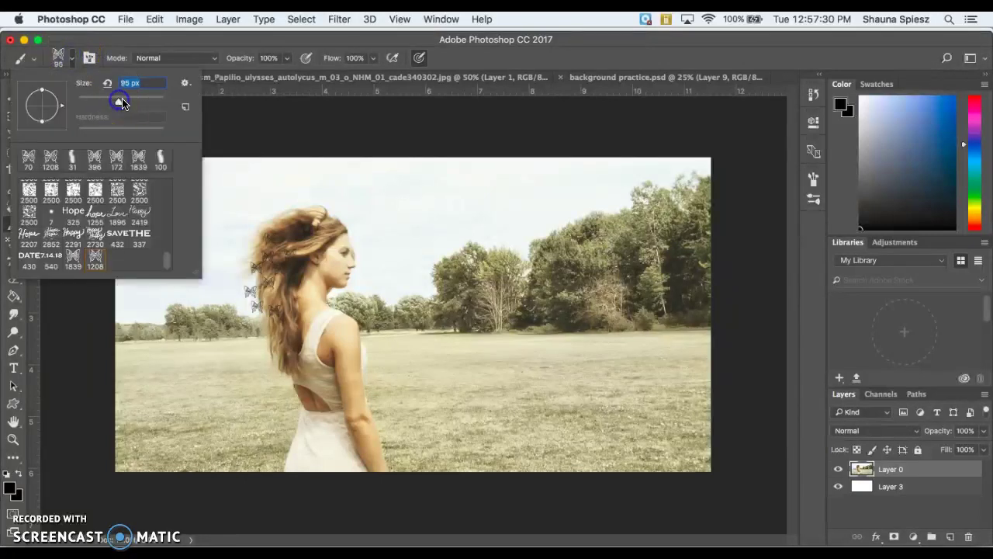
pyautogui.click(241, 276)
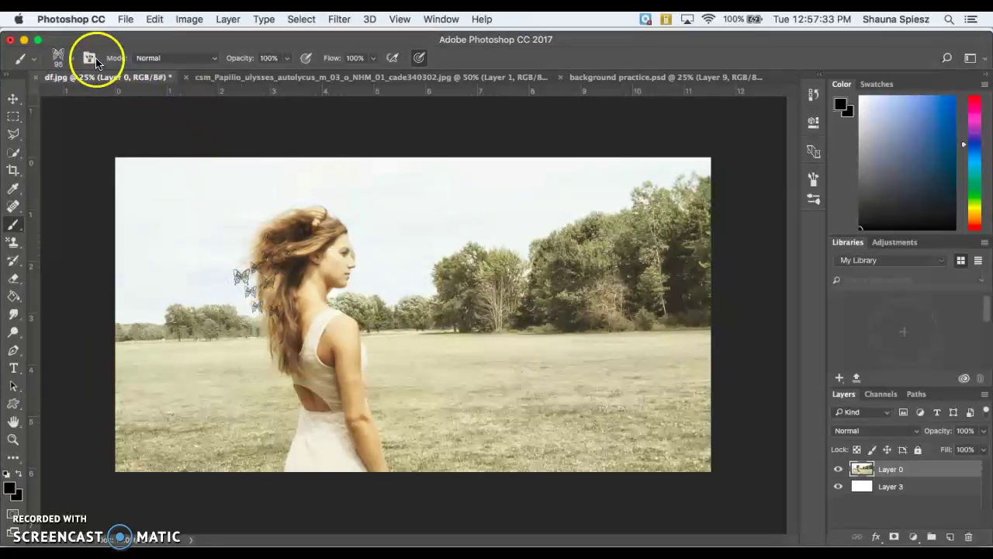
# - Rotate the brush tip, then enlarge it to 159 px and stamp butterflies left of the hair
pyautogui.click(72, 60)
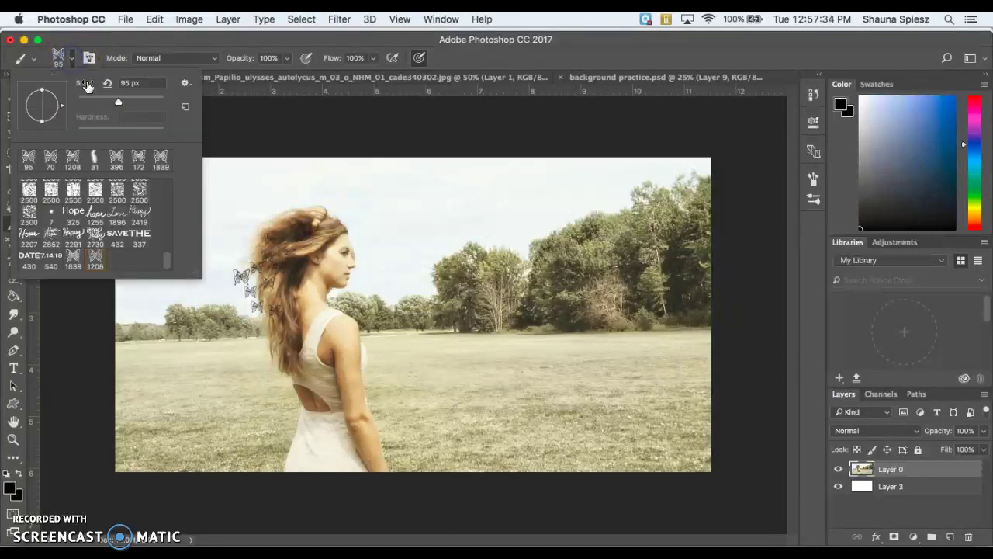
pyautogui.click(19, 99)
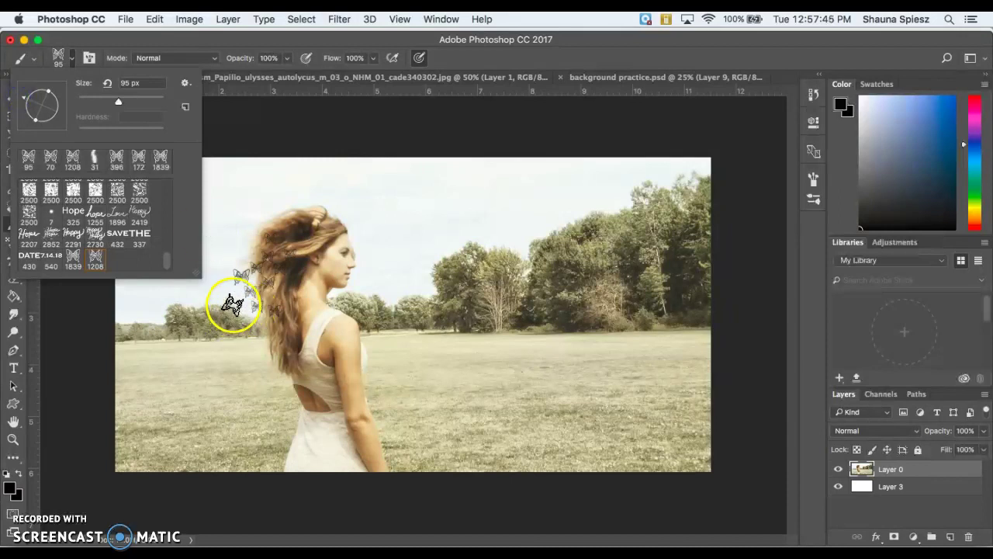
pyautogui.click(232, 305)
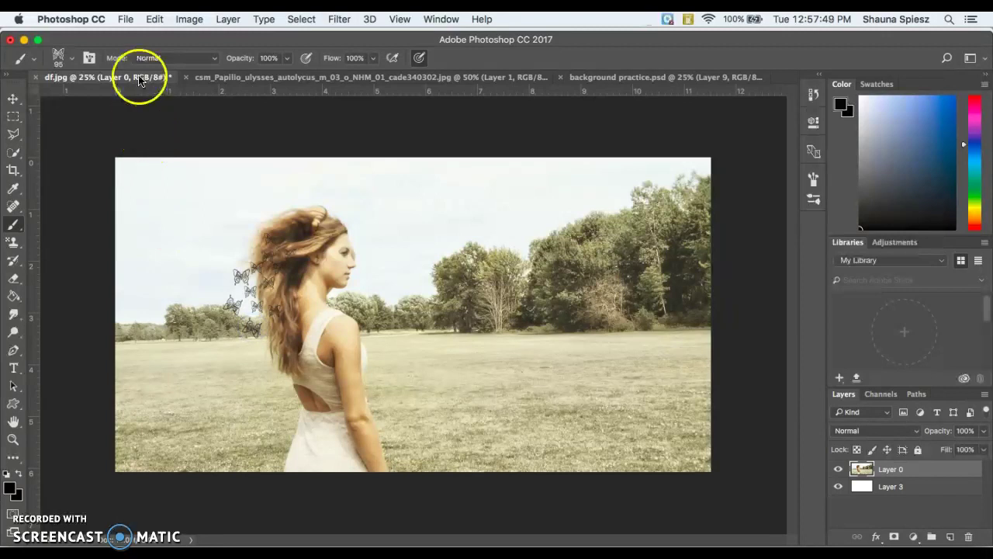
pyautogui.click(68, 59)
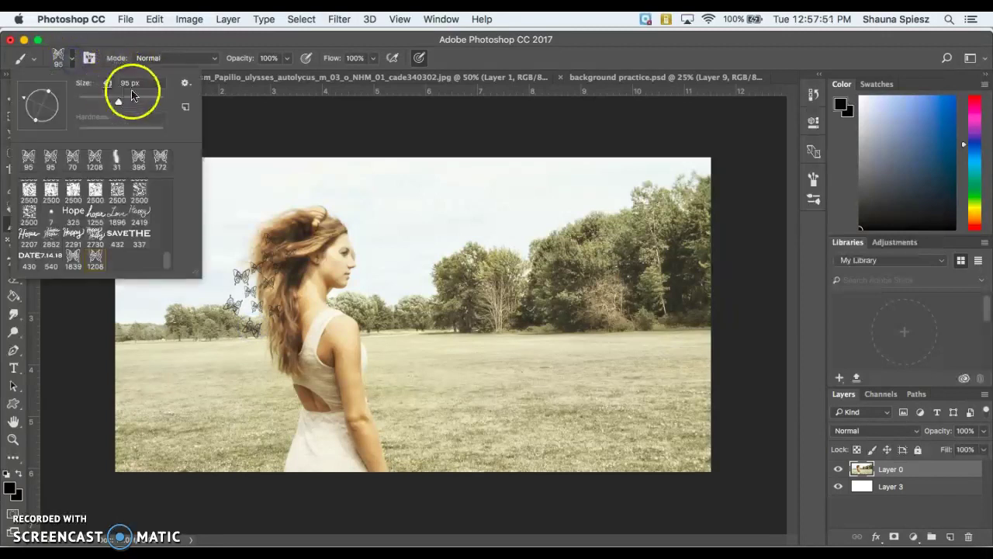
pyautogui.moveTo(133, 99); pyautogui.dragTo(137, 100)
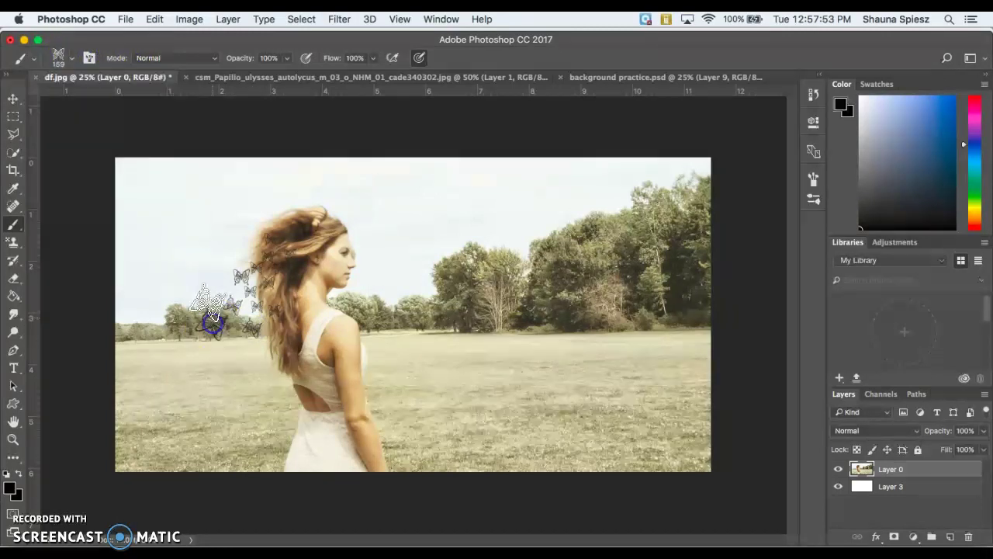
pyautogui.click(210, 325)
pyautogui.click(203, 289)
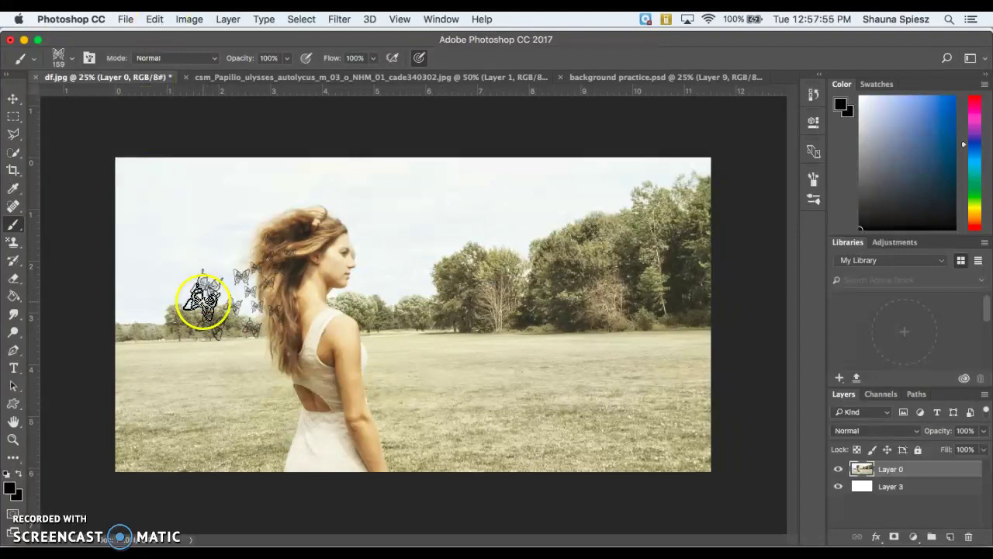
pyautogui.click(70, 65)
# - Change the brush angle and stamp rotated butterflies above and below the hair
pyautogui.click(68, 59)
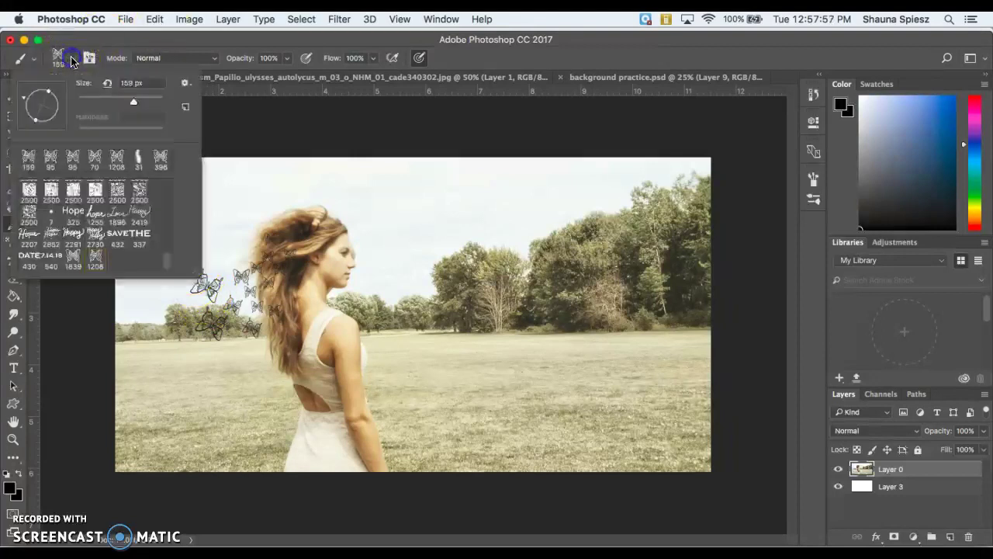
pyautogui.moveTo(54, 106); pyautogui.dragTo(26, 104)
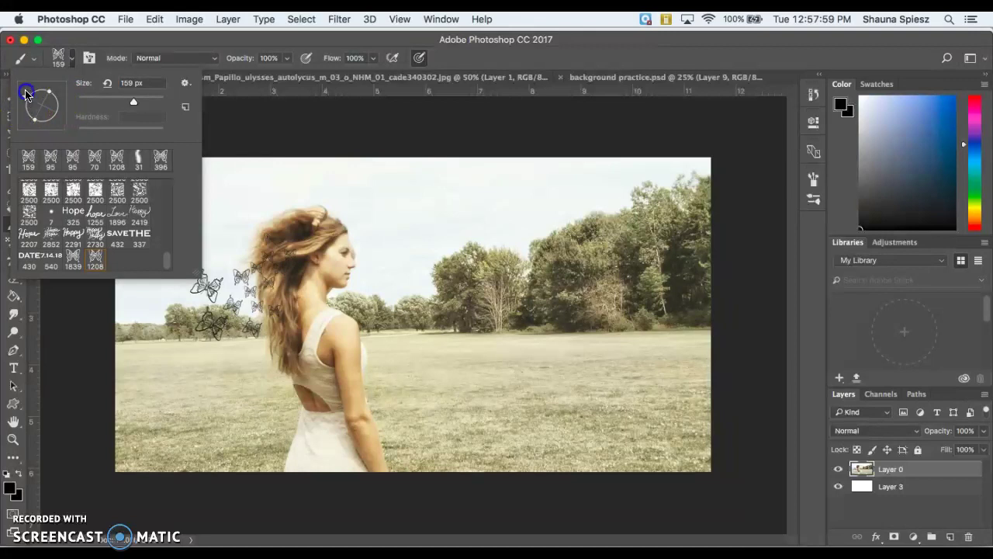
pyautogui.click(215, 279)
pyautogui.click(33, 93)
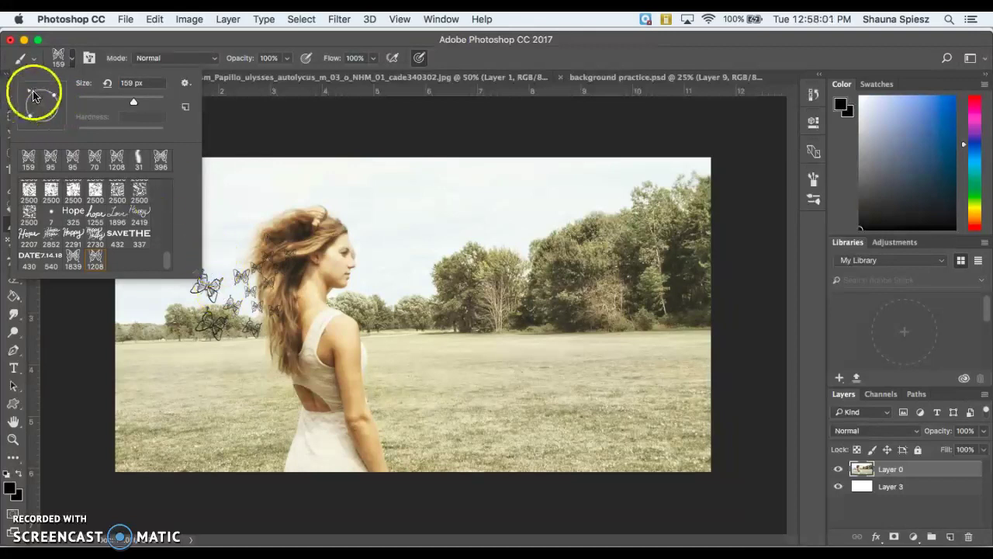
pyautogui.click(221, 251)
pyautogui.click(247, 355)
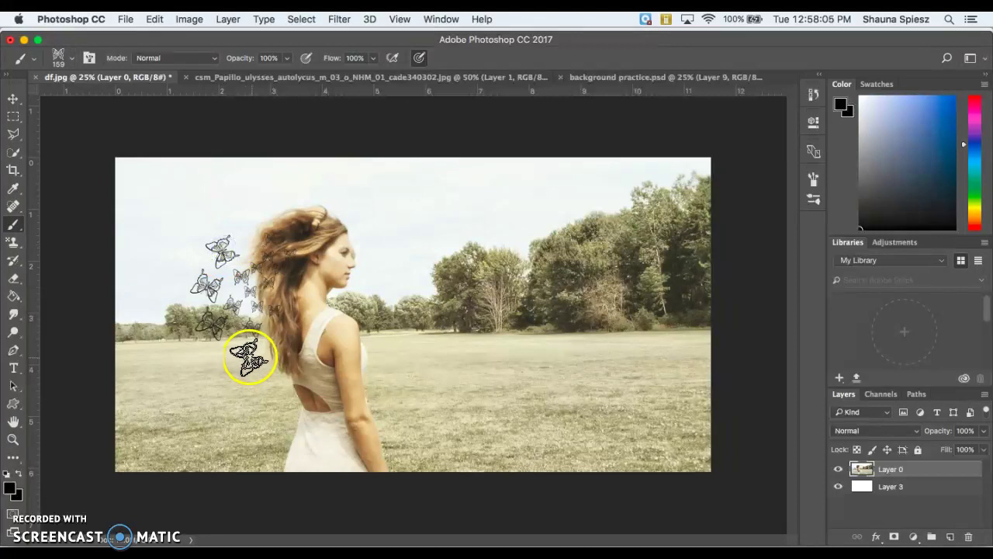
pyautogui.click(104, 112)
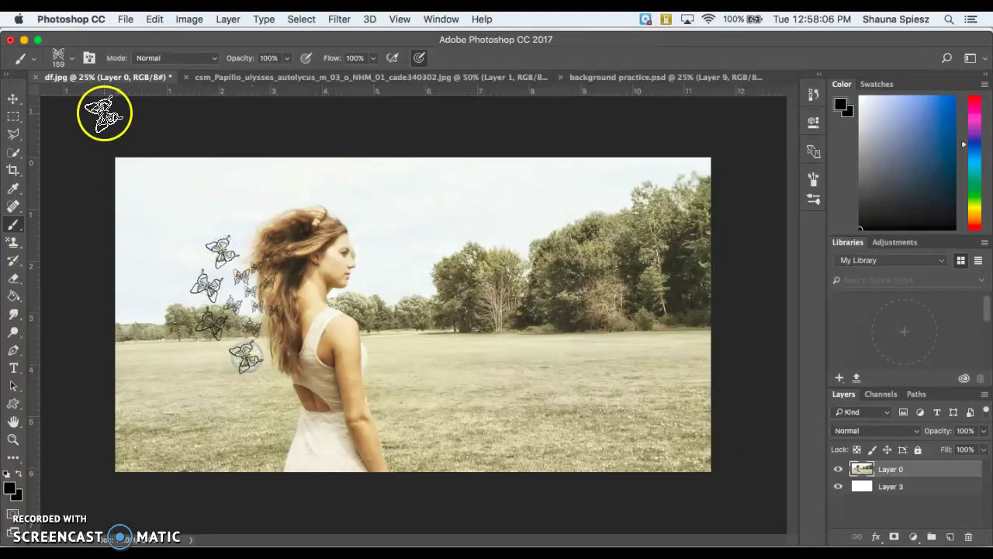
# - Enlarge the brush to 252 px, stamp below the hair, and undo the messy overlapping stamps
pyautogui.click(72, 58)
pyautogui.moveTo(145, 103); pyautogui.dragTo(153, 103)
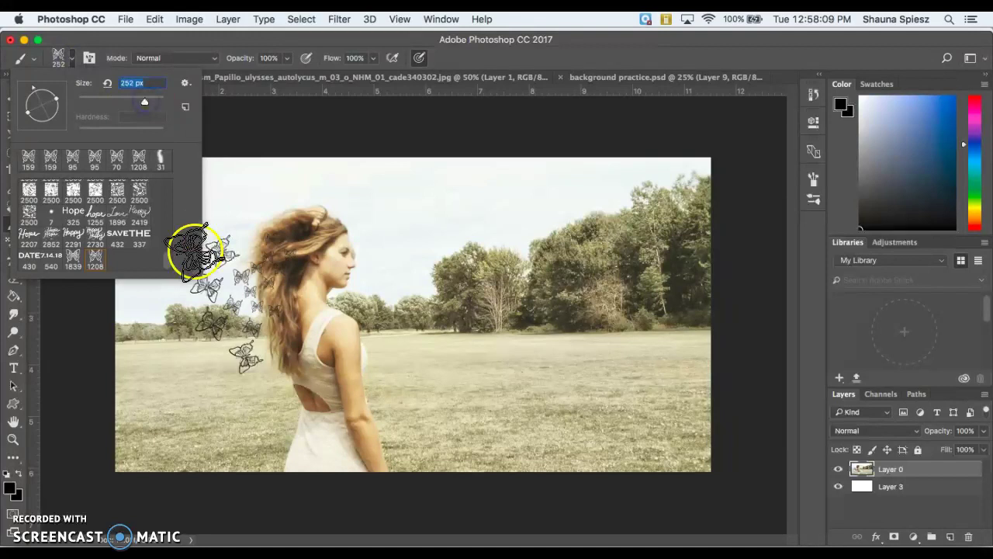
pyautogui.moveTo(206, 334); pyautogui.dragTo(196, 363)
pyautogui.press('super+z')
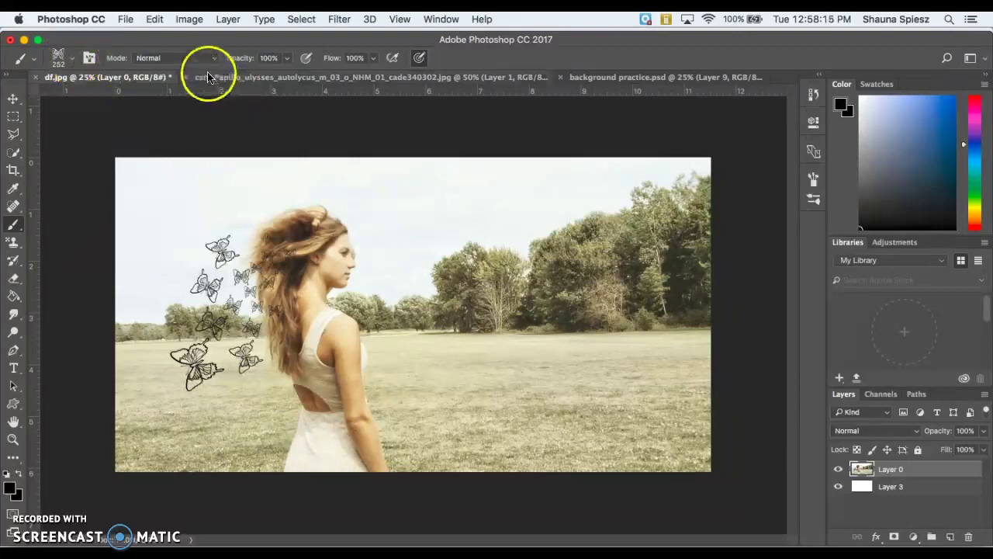
# - Set the butterfly brush upright at 33% opacity and 428 px size
pyautogui.moveTo(428, 219); pyautogui.dragTo(431, 222)
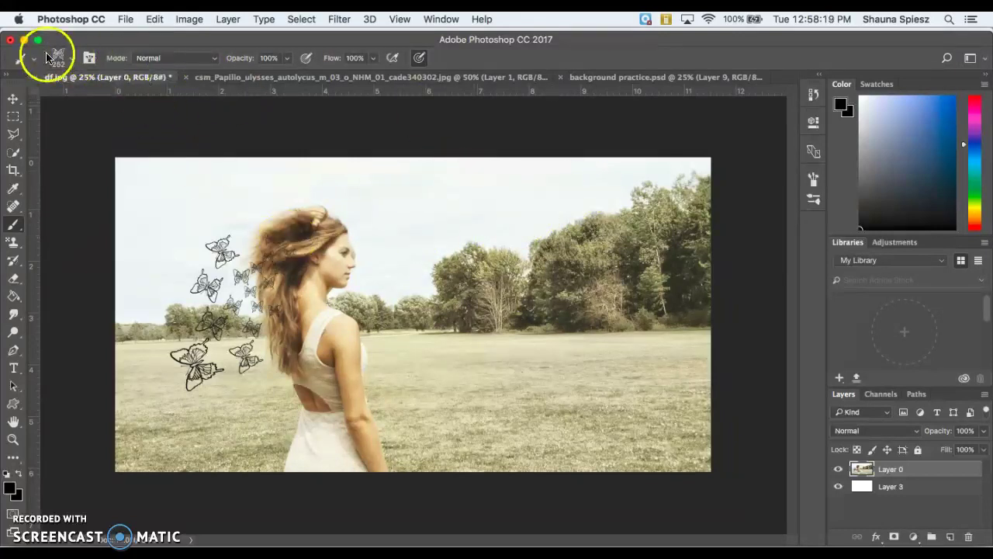
pyautogui.click(72, 58)
pyautogui.click(34, 91)
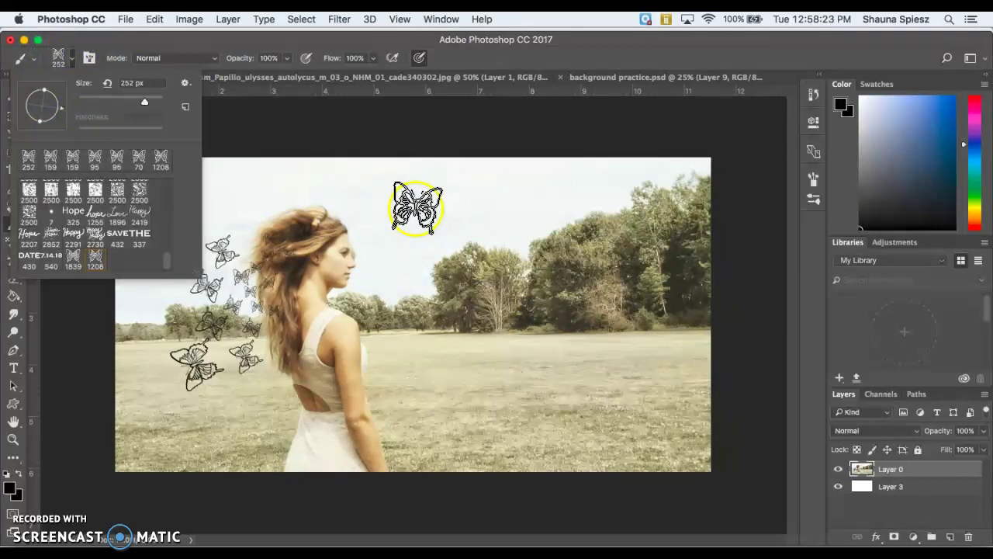
pyautogui.click(286, 57)
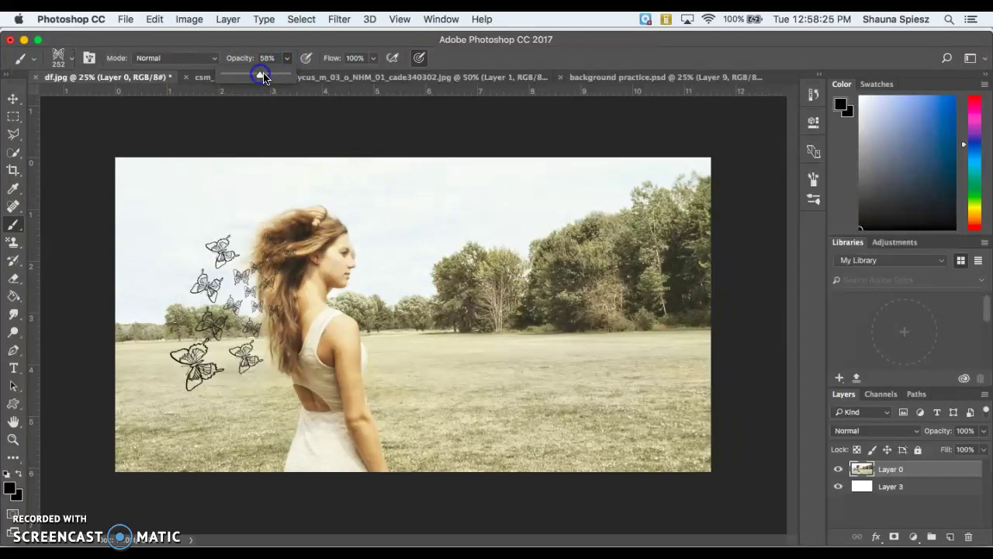
pyautogui.click(243, 74)
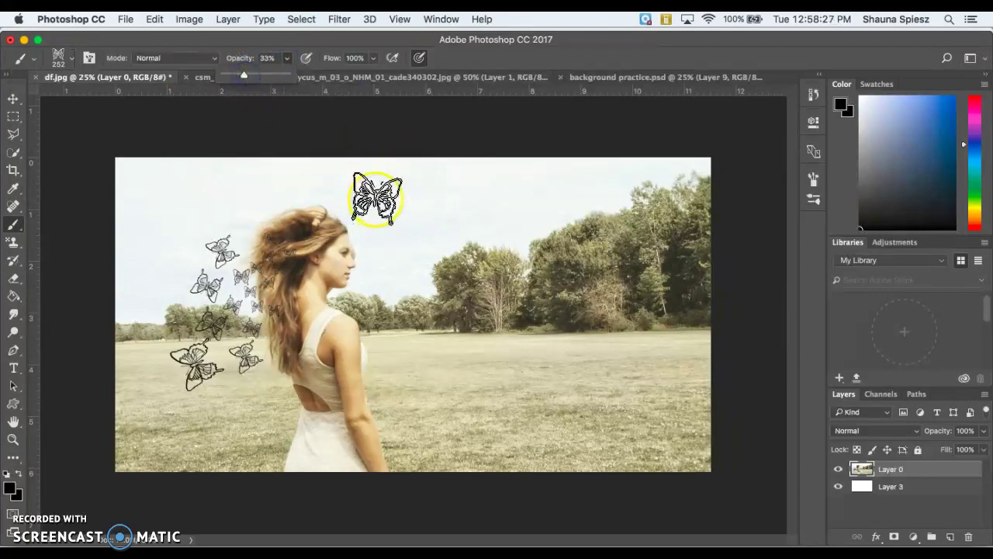
pyautogui.click(71, 58)
pyautogui.moveTo(152, 102); pyautogui.dragTo(159, 102)
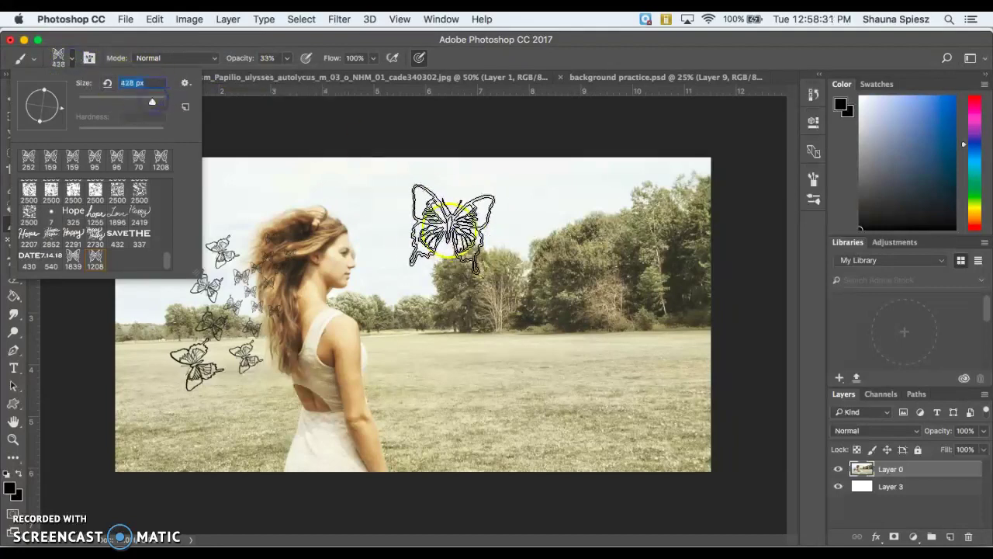
# - Stamp six faint butterflies across the sky, trees and field, then raise opacity to 72%
pyautogui.click(426, 210)
pyautogui.click(535, 233)
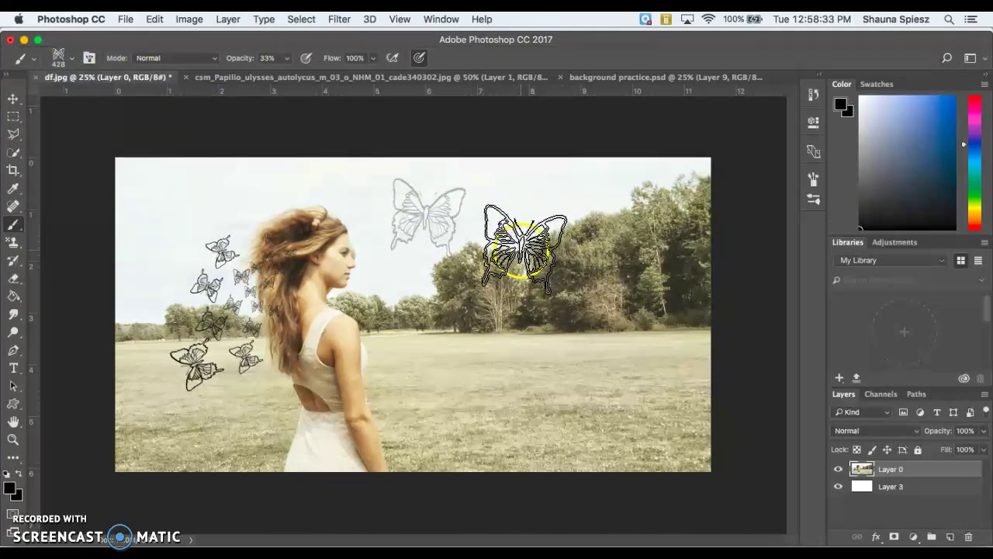
pyautogui.click(599, 187)
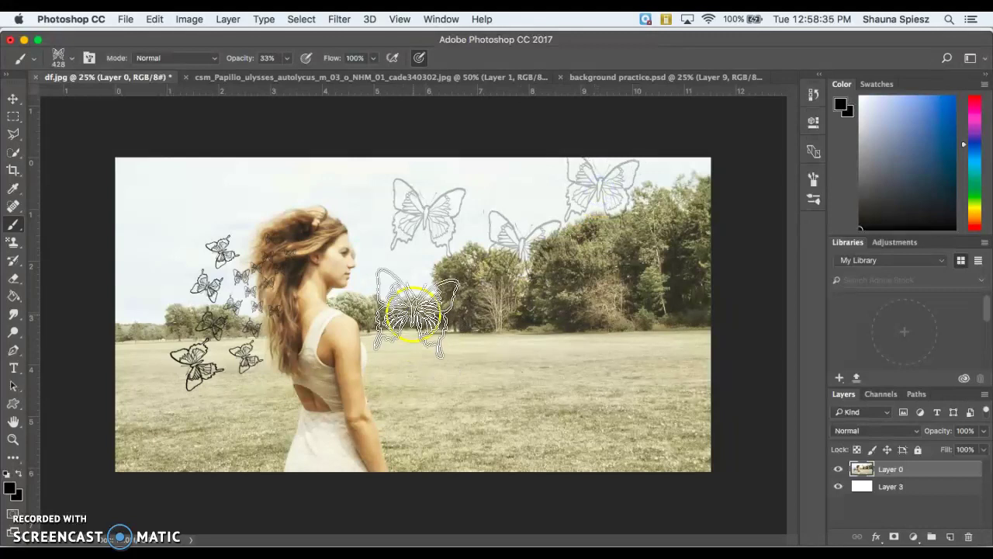
pyautogui.click(410, 313)
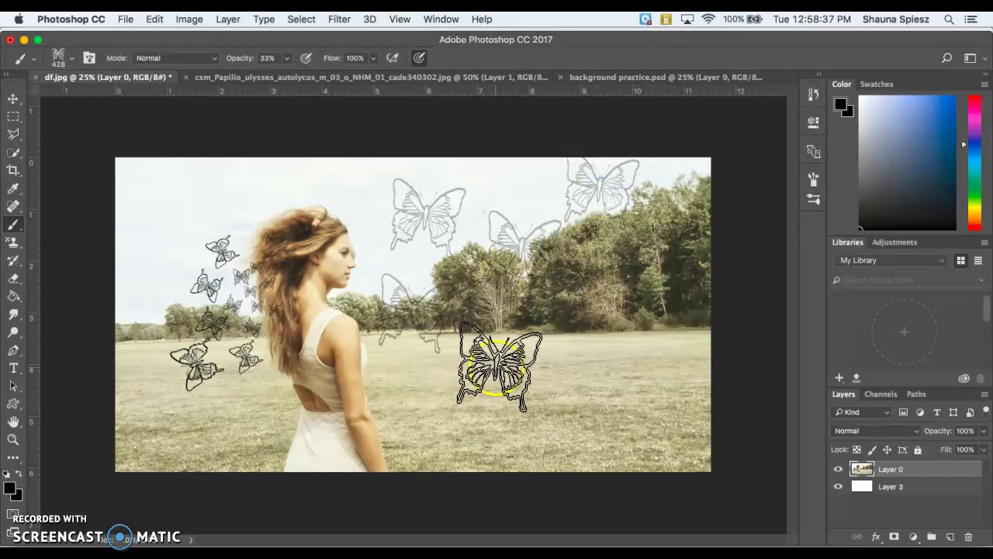
pyautogui.click(499, 367)
pyautogui.click(453, 426)
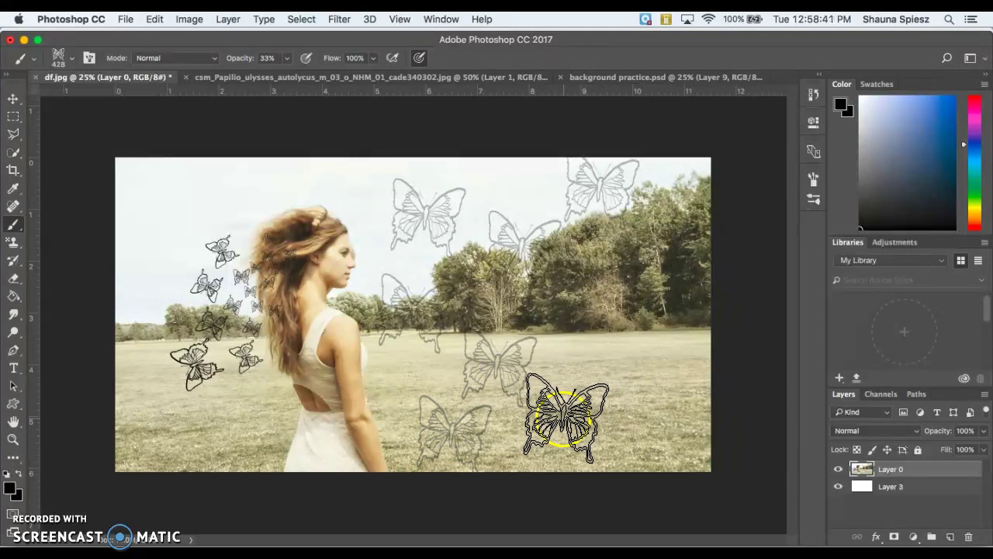
pyautogui.click(74, 60)
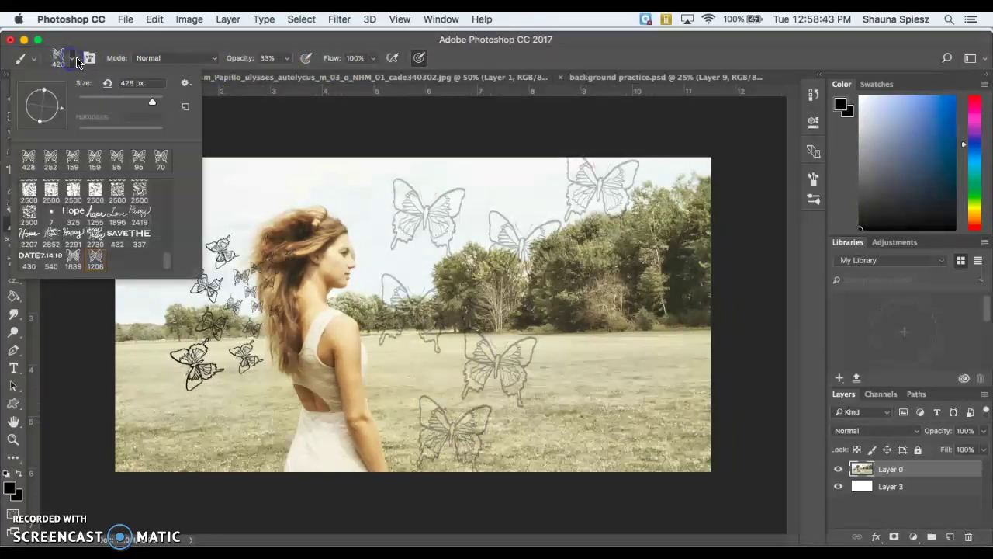
pyautogui.click(286, 58)
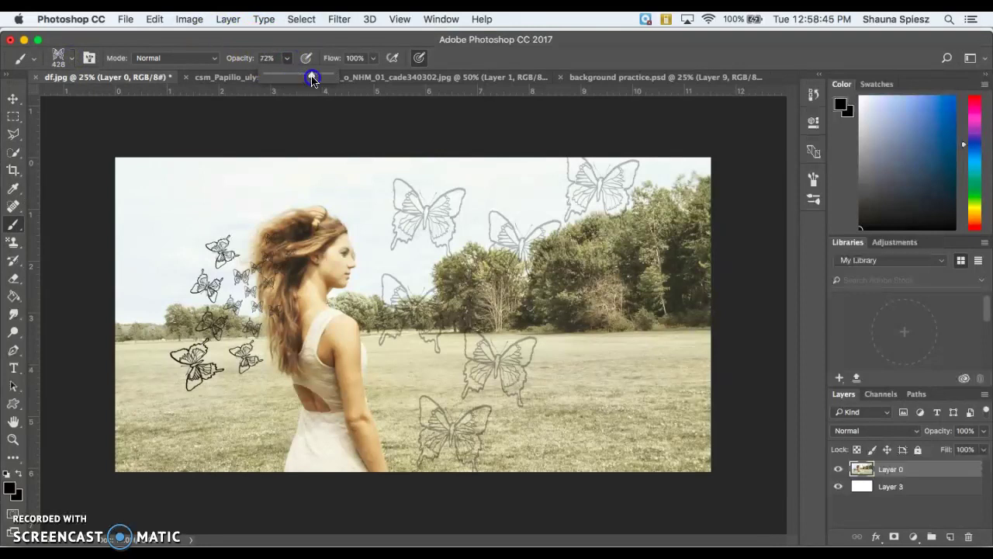
# - Enlarge the butterfly brush to 1400 px and stamp huge dark butterflies at the right, top and lower left
pyautogui.click(73, 60)
pyautogui.moveTo(152, 102); pyautogui.dragTo(156, 102)
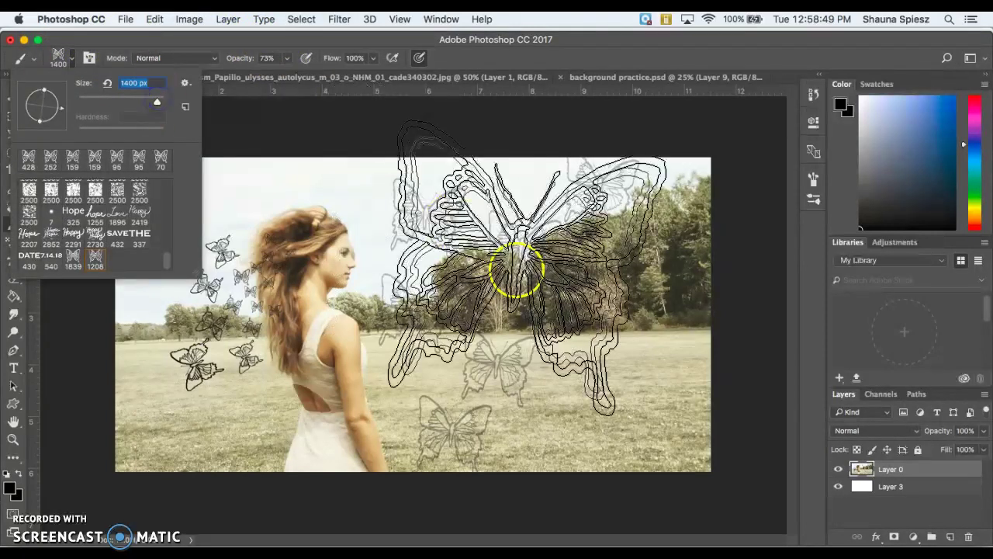
pyautogui.click(606, 353)
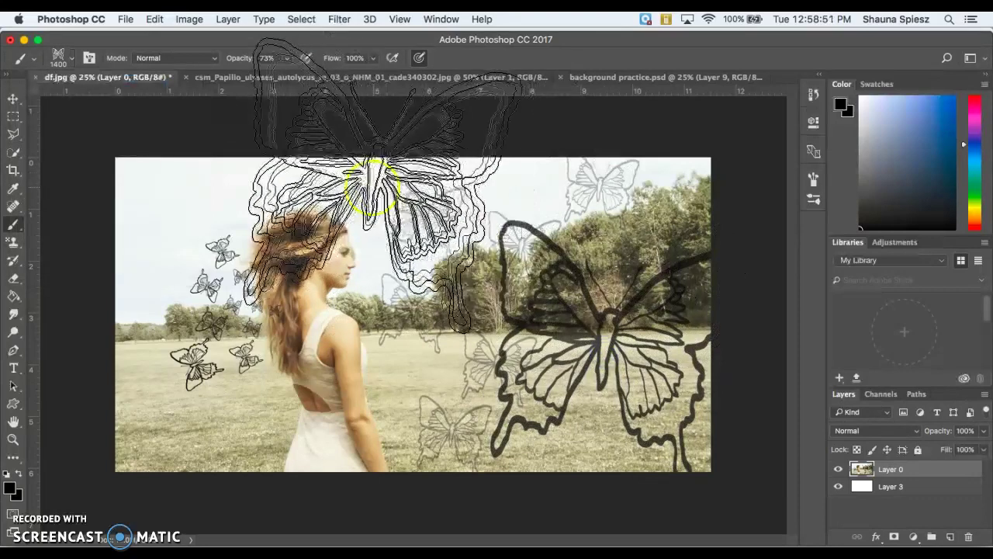
pyautogui.click(326, 144)
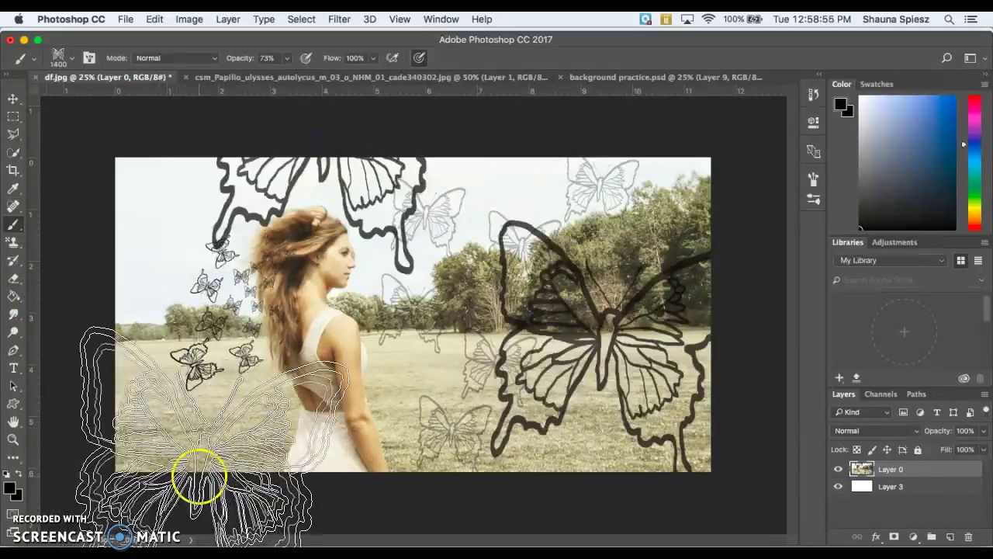
pyautogui.click(198, 470)
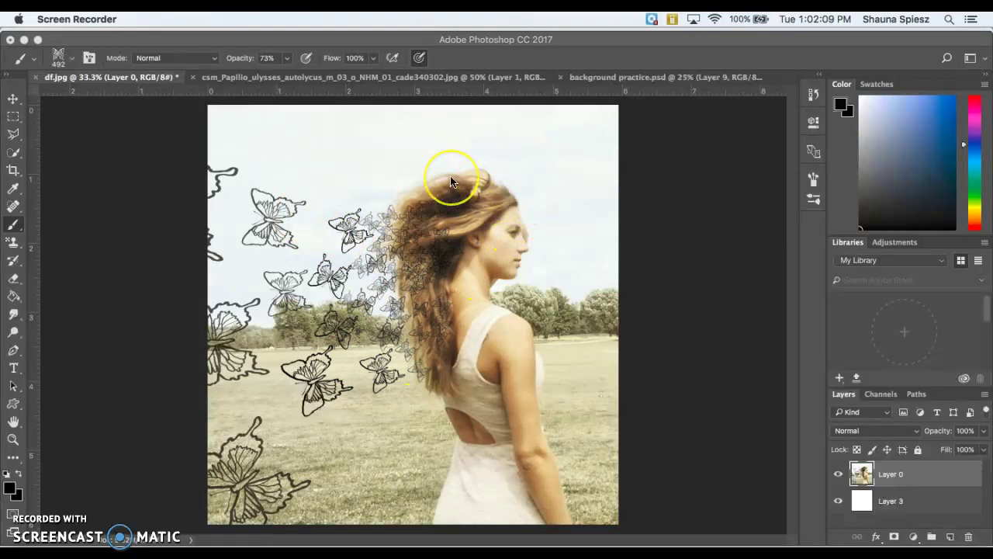
# - Zoom in to inspect the butterflies in the girl's hair, then zoom back out to the whole photo
pyautogui.click(509, 44)
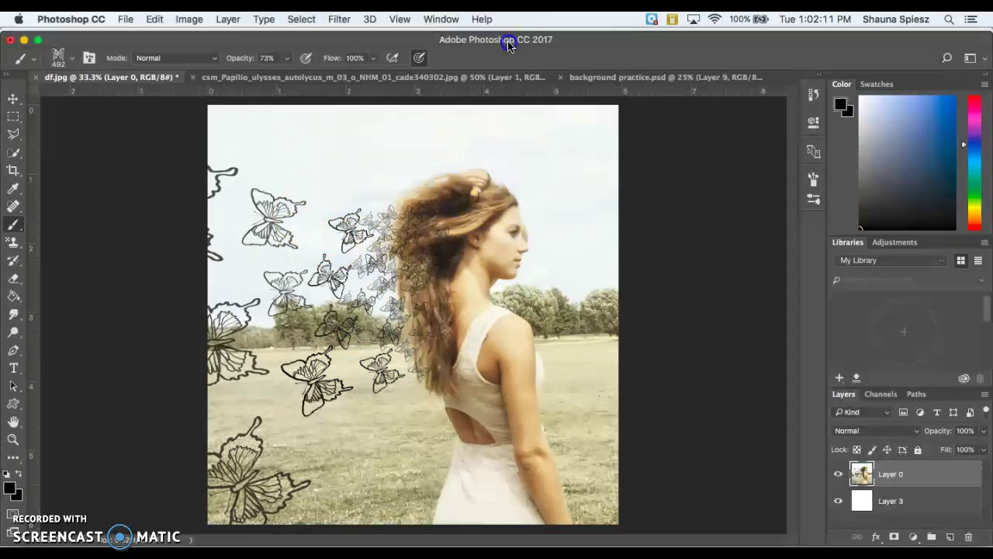
pyautogui.press('super+equal')
pyautogui.press('super+equal')
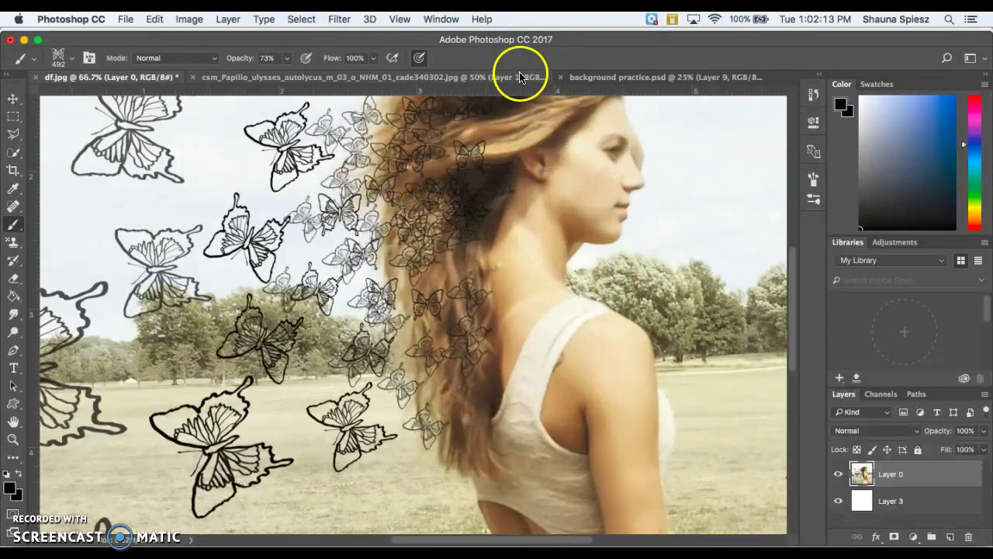
pyautogui.scroll(2, 452, 220)
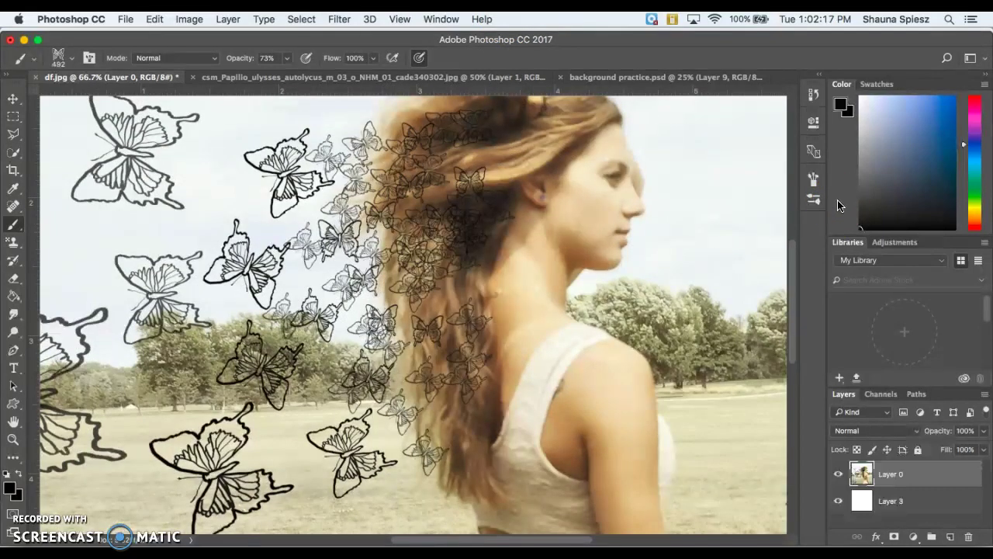
pyautogui.press('super+minus')
pyautogui.press('super+minus')
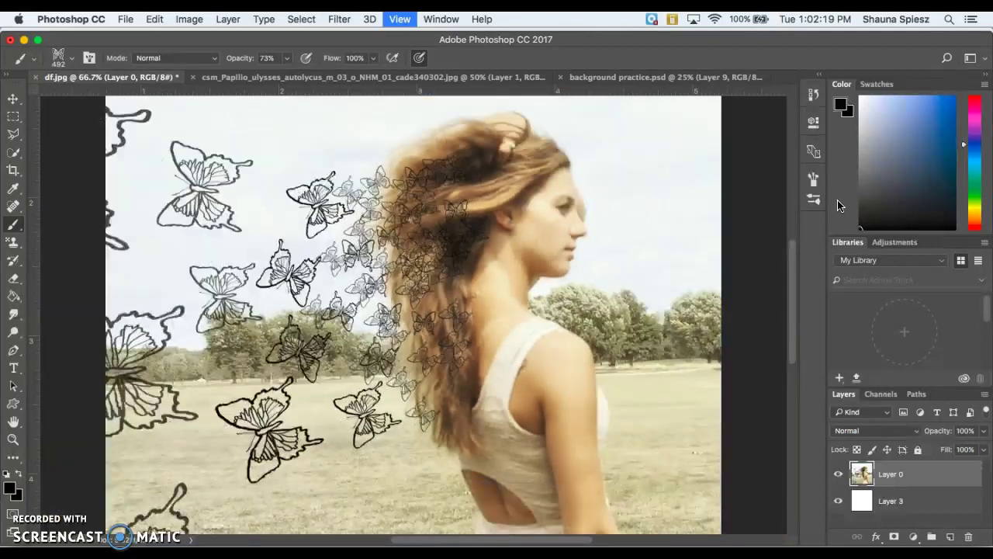